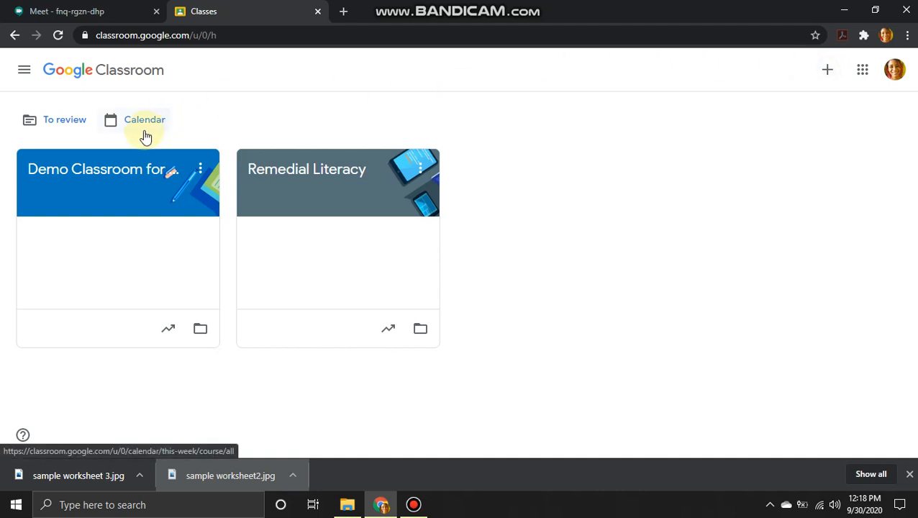
# - Open the 'Demo Classroom for tutorial' class from the Classes home page
pyautogui.click(121, 175)
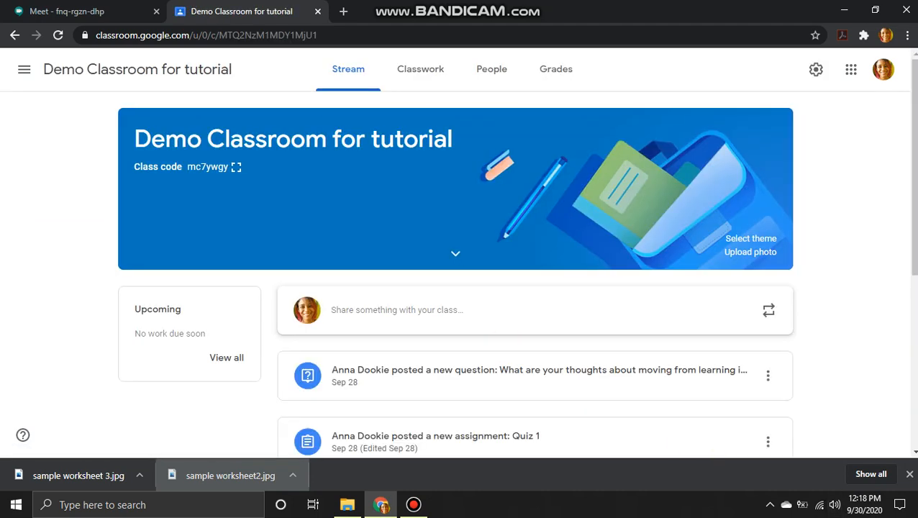
# - Close the Chrome download bar listing the downloaded sample worksheets
pyautogui.click(909, 474)
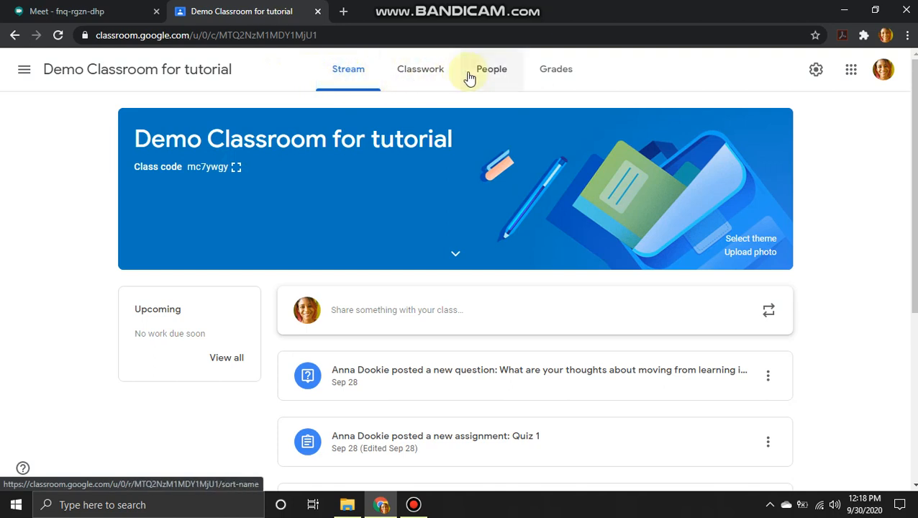
# - Switch to the People page showing the class's teacher and enrolled student
pyautogui.click(492, 74)
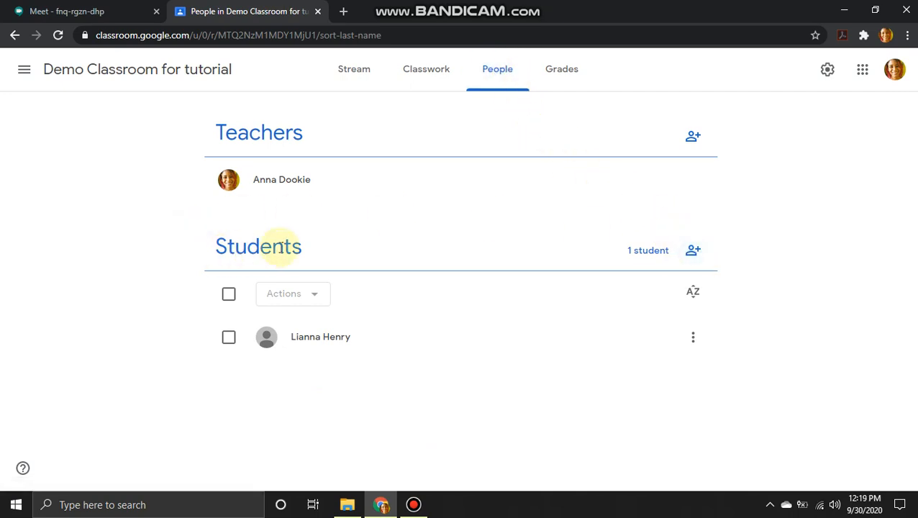
# - Invite a new student to the class using their e-mail address
pyautogui.click(691, 252)
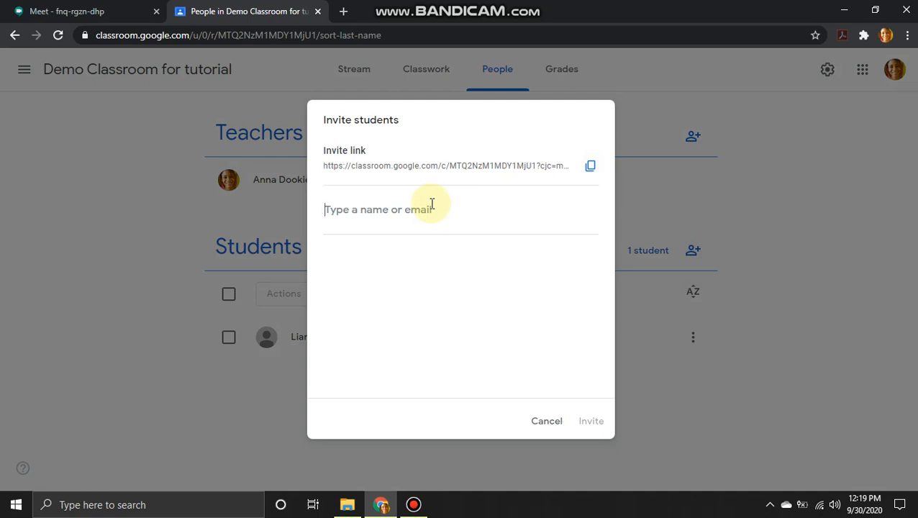
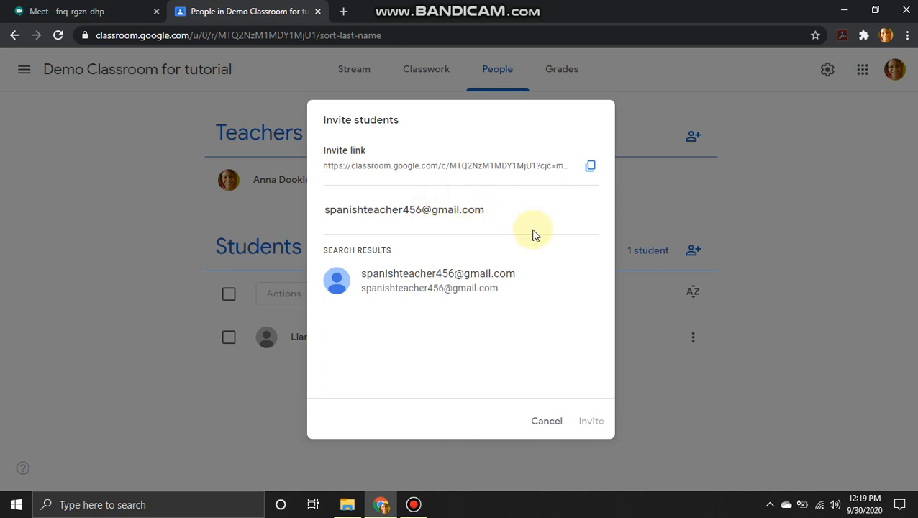
pyautogui.click(476, 285)
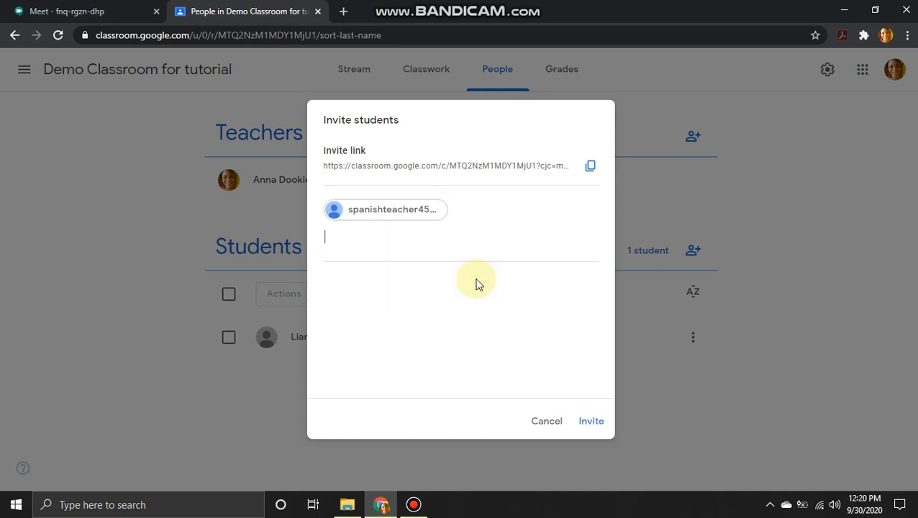
pyautogui.click(588, 423)
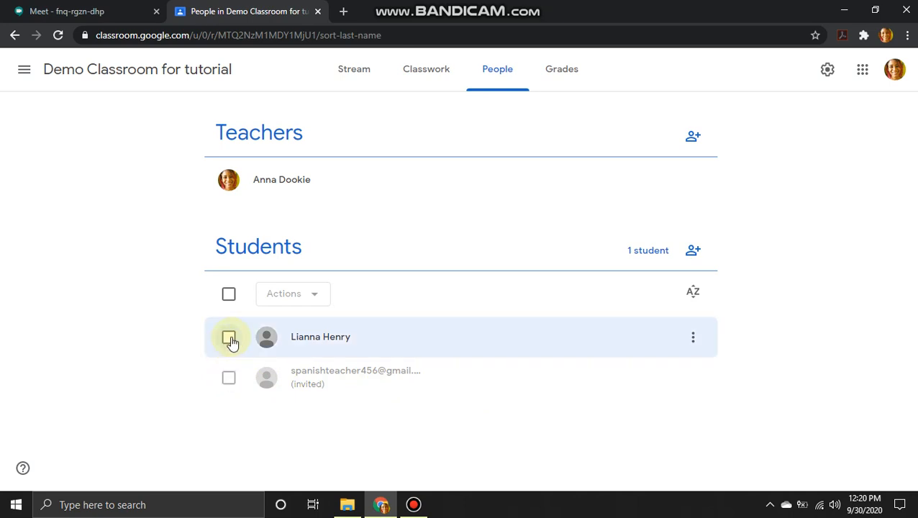
# - Go to the Classwork page with the Information Technology and Phonics topics
pyautogui.click(447, 81)
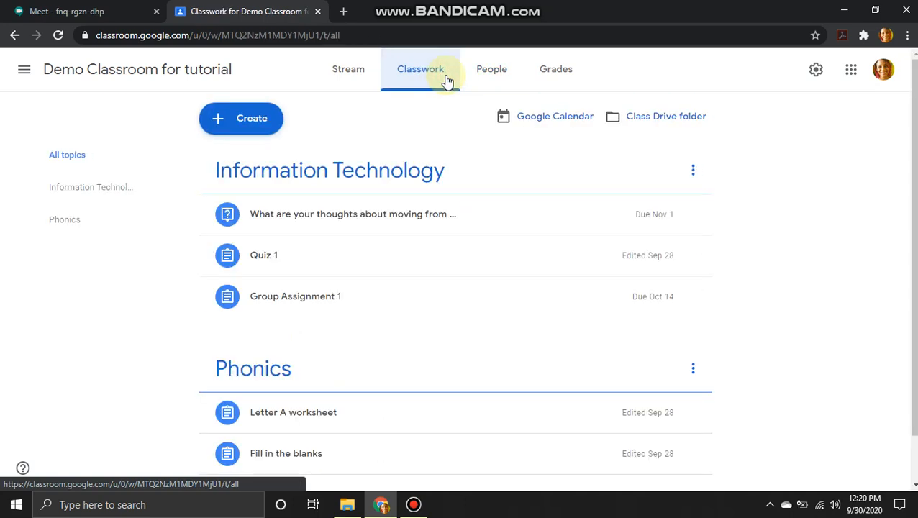
# - Create a new blank Assignment from the Create menu
pyautogui.click(259, 120)
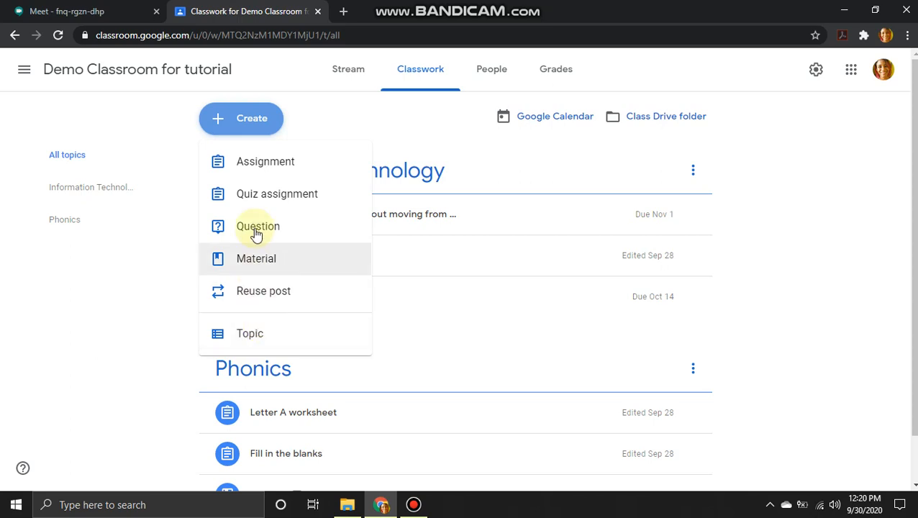
pyautogui.click(255, 164)
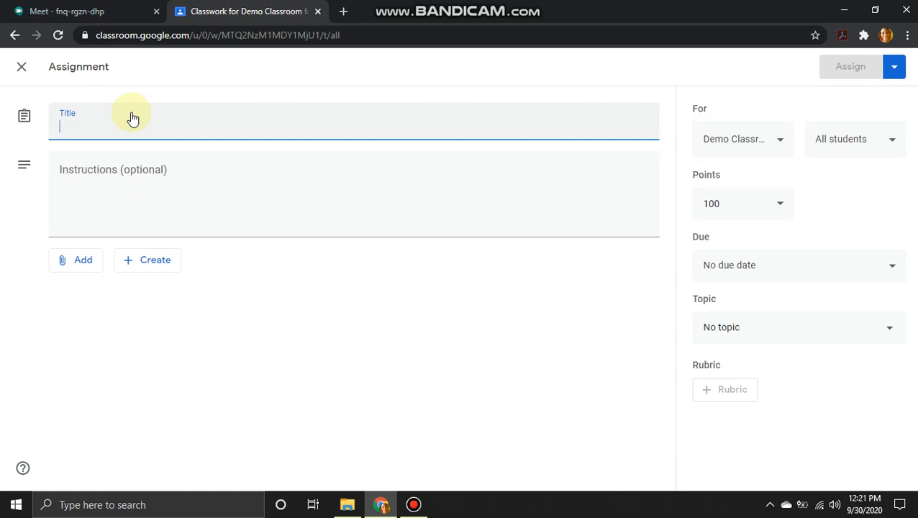
# - Title the assignment 'Worksheet for english 1' and add fill-in-the-blank sentence instructions
pyautogui.write('Wor')
pyautogui.write('ks')
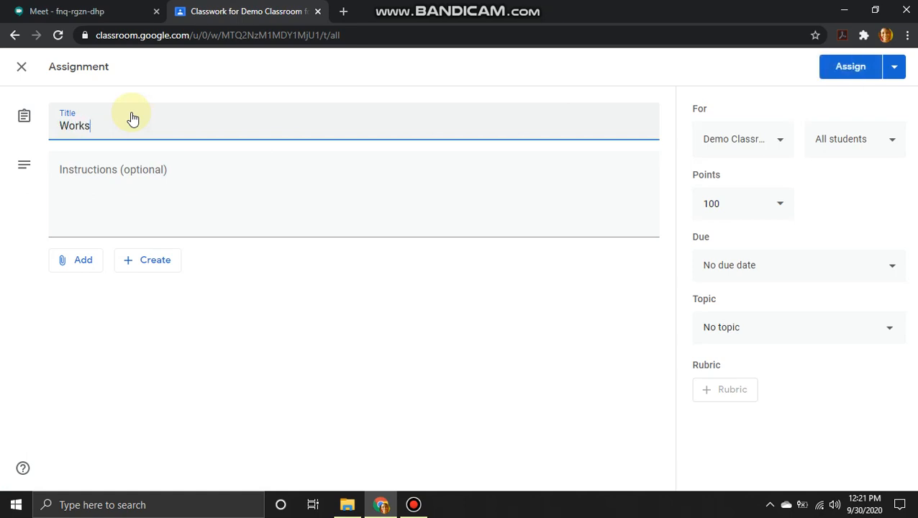
pyautogui.write('heet for English 1')
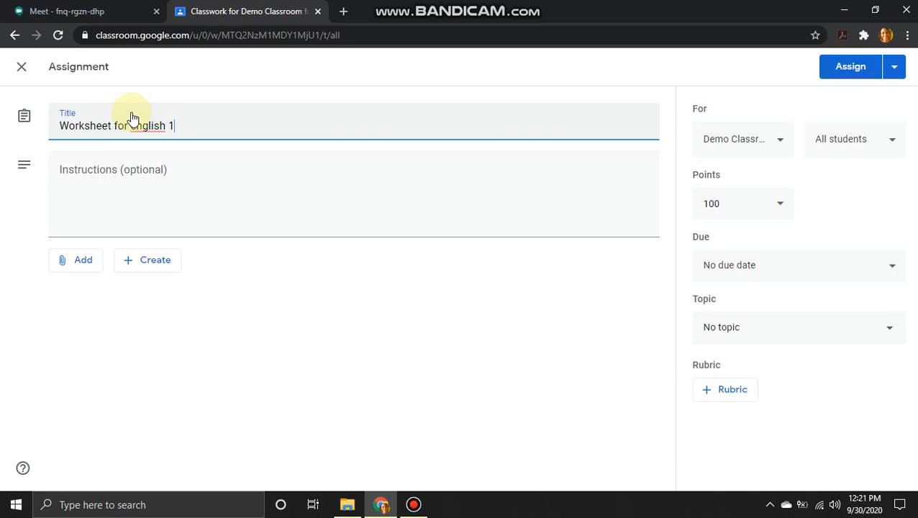
pyautogui.click(141, 207)
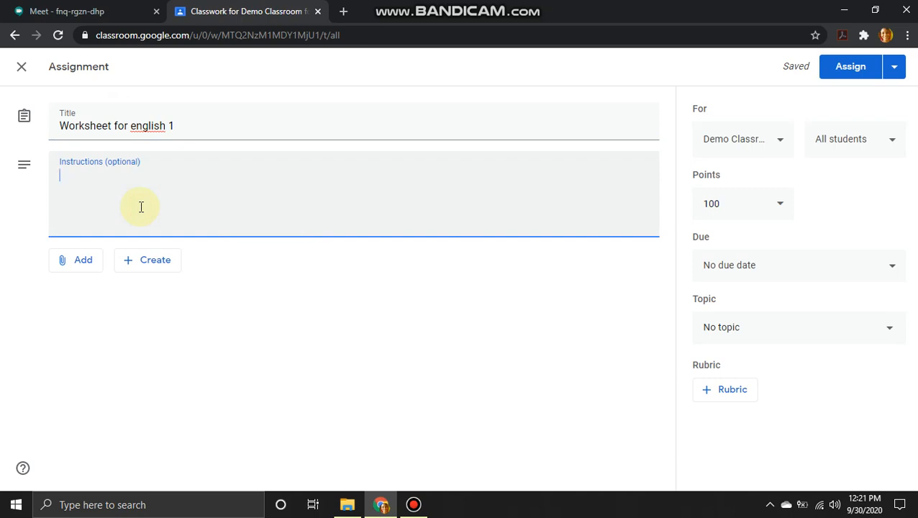
pyautogui.write('Use the ')
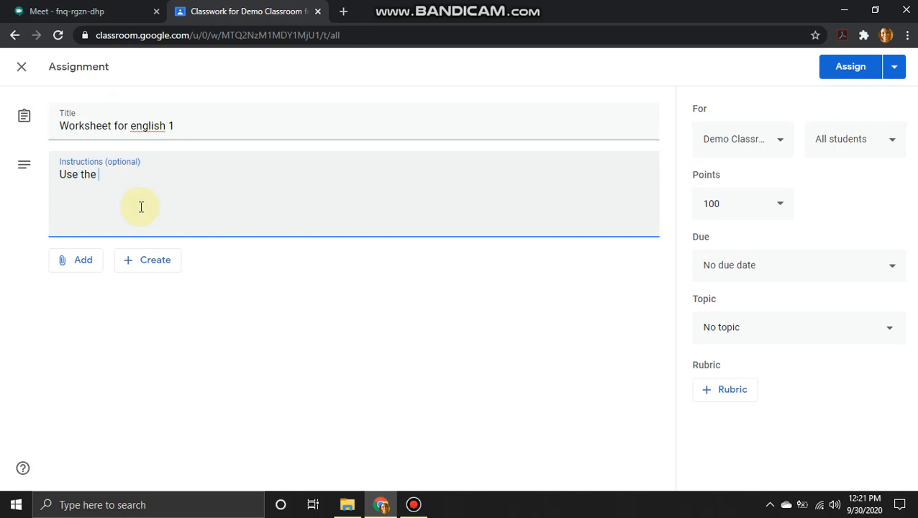
pyautogui.write('words in the box to complete each sentence. ')
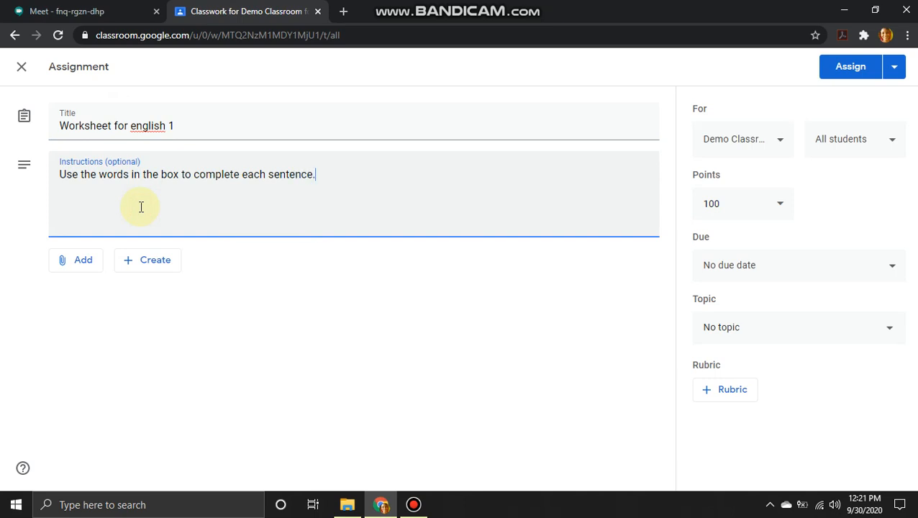
pyautogui.write('click on the line ')
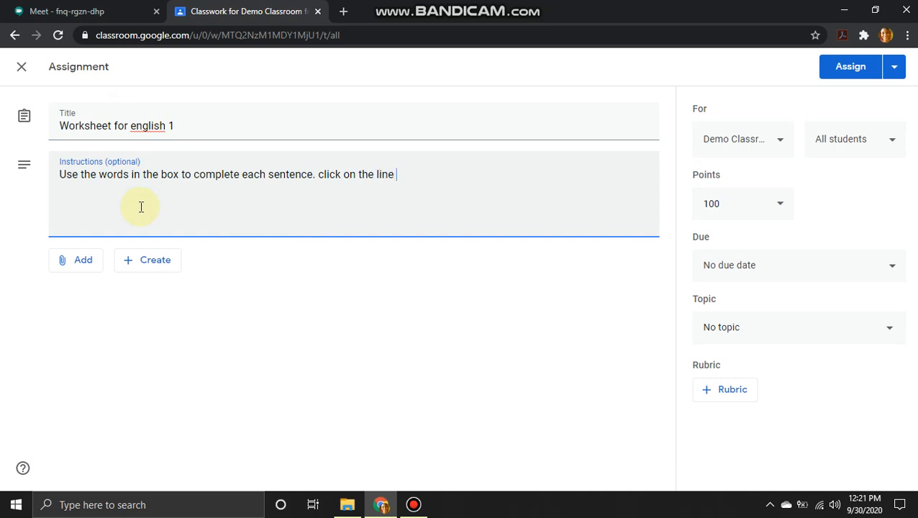
pyautogui.write('provided and type in the')
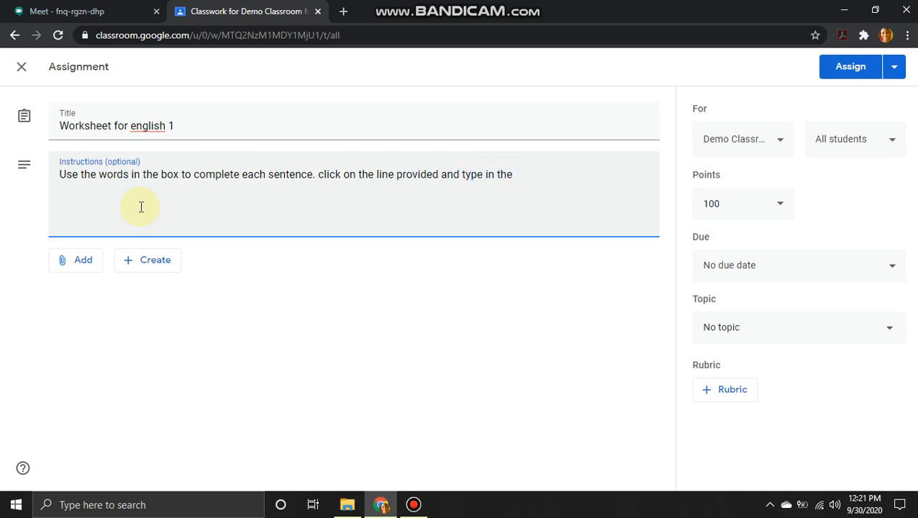
pyautogui.write(' correct word.')
pyautogui.press('Left')
pyautogui.press('Left')
pyautogui.press('Left')
pyautogui.press('Left')
pyautogui.press('Left')
pyautogui.press('Left')
pyautogui.press('Left')
pyautogui.press('Left')
pyautogui.press('Left')
pyautogui.press('Left')
pyautogui.press('Left')
pyautogui.press('Left')
pyautogui.press('Left')
pyautogui.press('Left')
pyautogui.press('Left')
pyautogui.press('Left')
pyautogui.press('Left')
pyautogui.press('Left')
pyautogui.press('Left')
pyautogui.press('Left')
pyautogui.press('Left')
pyautogui.press('Left')
pyautogui.press('Left')
pyautogui.press('Left')
pyautogui.press('Left')
pyautogui.press('Left')
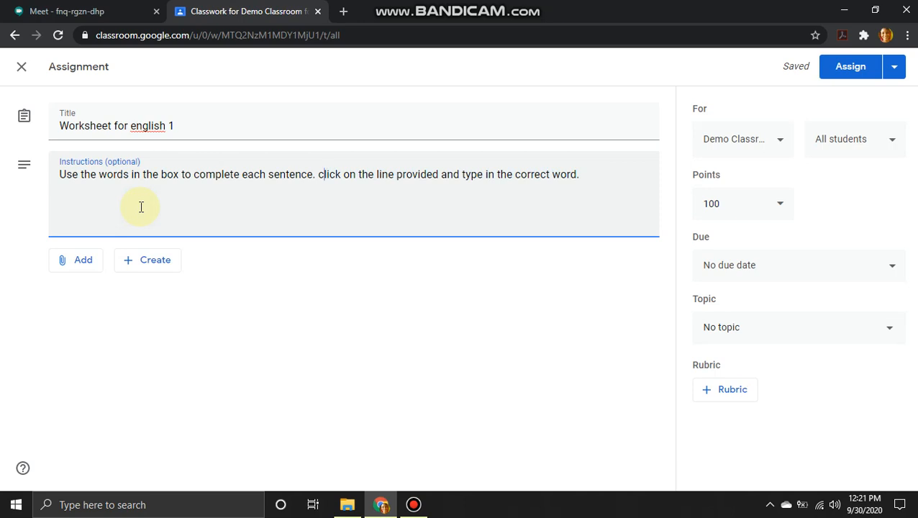
pyautogui.press('BackSpace')
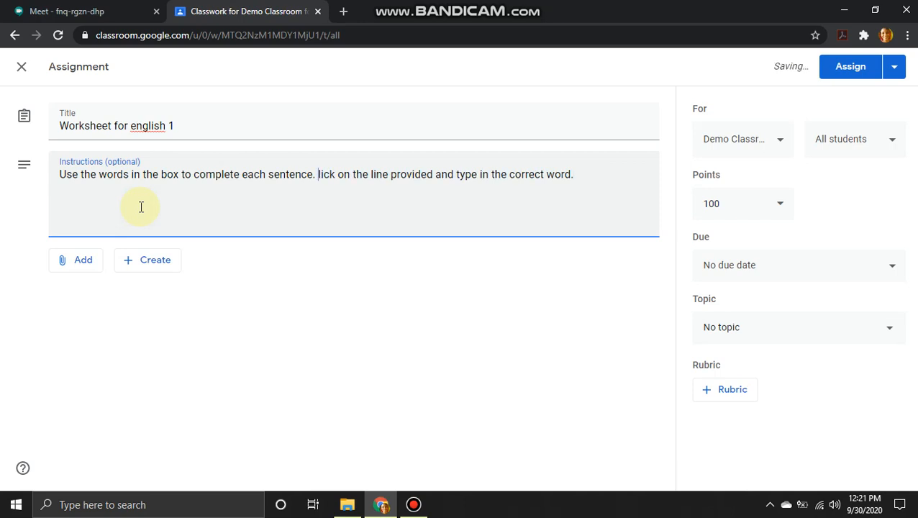
pyautogui.write('C')
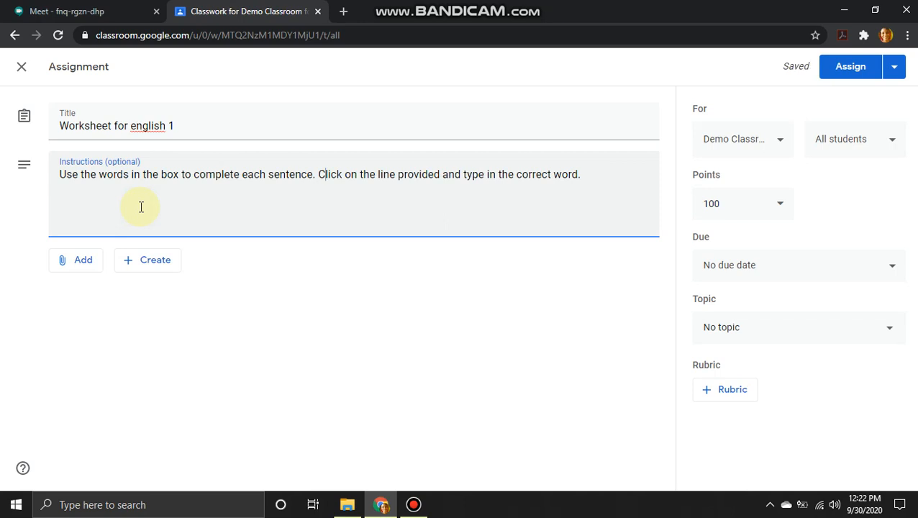
pyautogui.press('Right')
pyautogui.press('Right')
pyautogui.press('Right')
pyautogui.press('Right')
pyautogui.press('Right')
pyautogui.press('Right')
pyautogui.press('Right')
pyautogui.press('Right')
pyautogui.press('Right')
pyautogui.press('Right')
pyautogui.press('Right')
pyautogui.press('Right')
pyautogui.press('Right')
pyautogui.press('Right')
pyautogui.press('Right')
pyautogui.press('Right')
pyautogui.press('Right')
pyautogui.press('Right')
pyautogui.press('Right')
pyautogui.press('Right')
pyautogui.press('Right')
pyautogui.press('Right')
pyautogui.press('Right')
pyautogui.press('Right')
pyautogui.press('Right')
pyautogui.press('Right')
pyautogui.press('Right')
pyautogui.press('Right')
pyautogui.press('Right')
pyautogui.press('Right')
pyautogui.press('Right')
pyautogui.press('Right')
pyautogui.press('Right')
pyautogui.press('Right')
pyautogui.press('Right')
pyautogui.press('Right')
pyautogui.press('Right')
pyautogui.press('Right')
pyautogui.press('Right')
# - Attach the 'Finish the Sentence 1' slides from recent Google Drive files
pyautogui.click(88, 262)
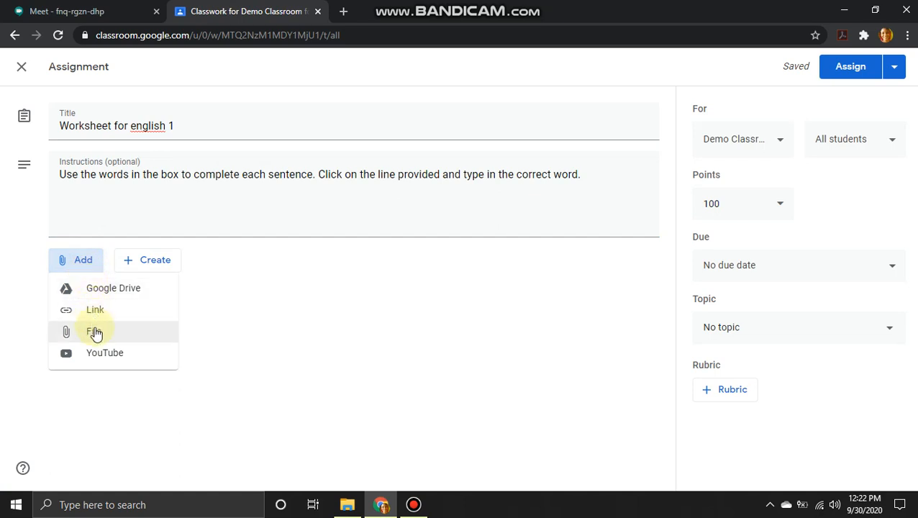
pyautogui.click(122, 293)
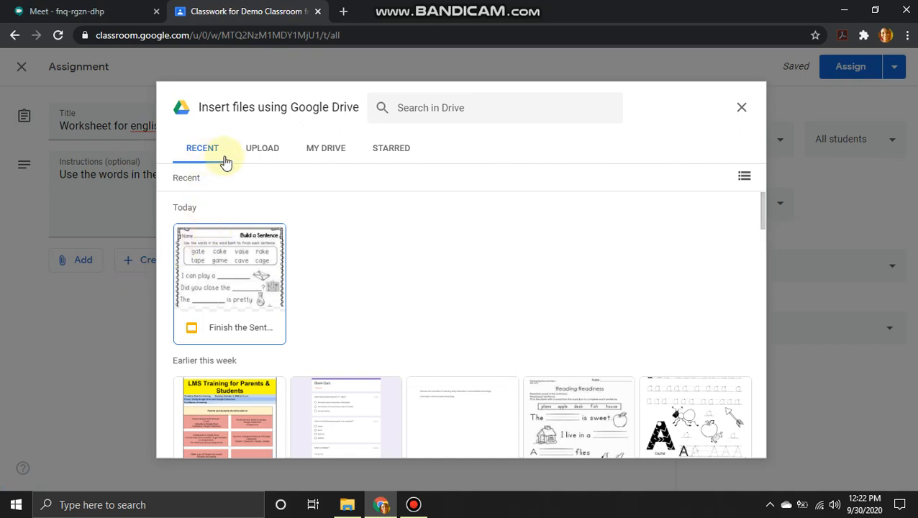
pyautogui.click(260, 149)
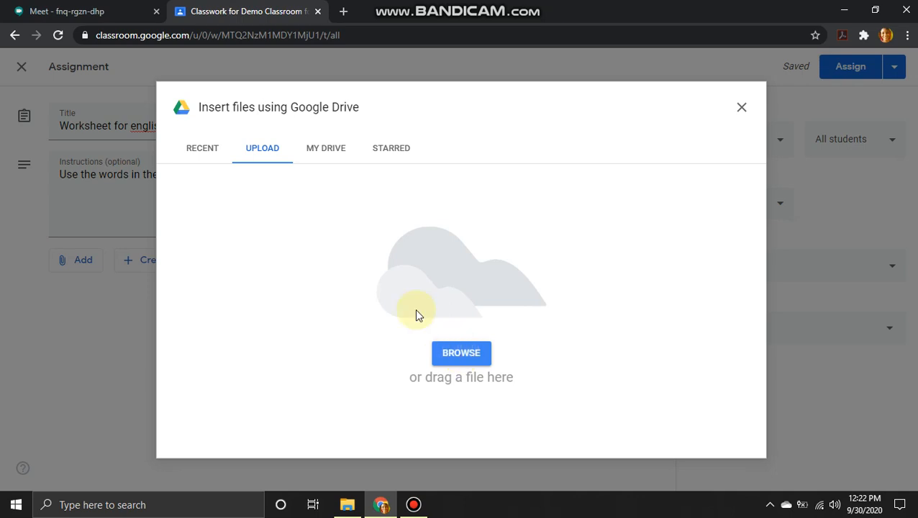
pyautogui.click(325, 149)
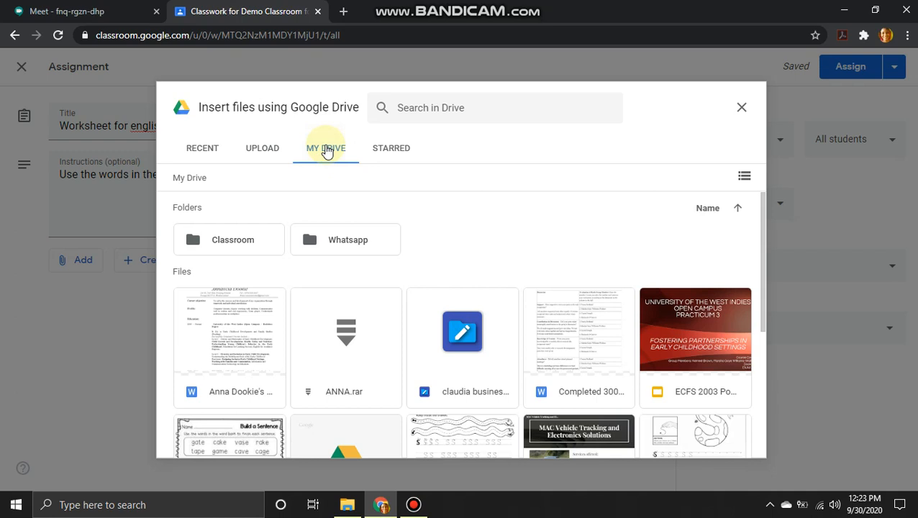
pyautogui.click(216, 151)
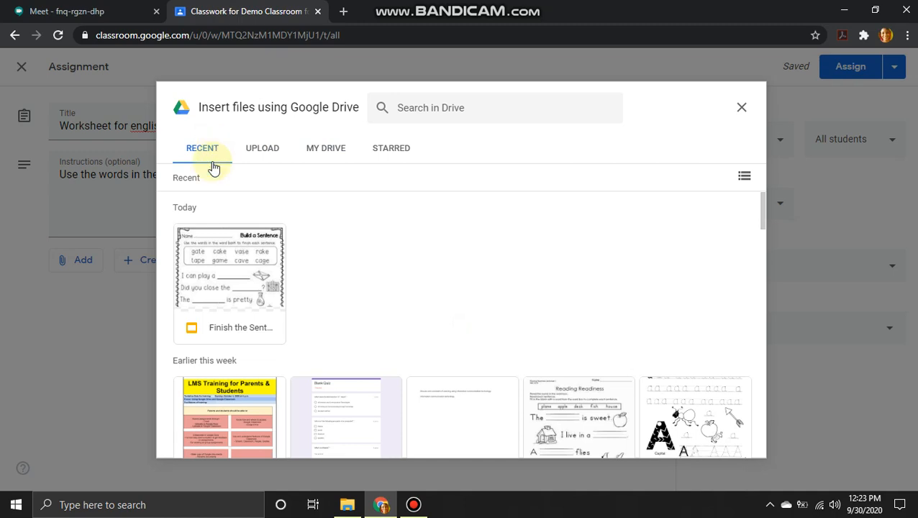
pyautogui.click(225, 284)
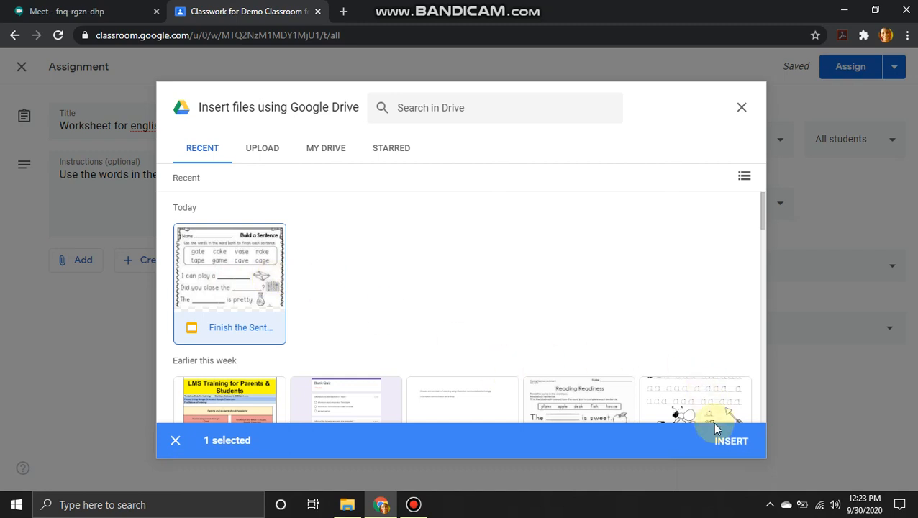
pyautogui.click(741, 442)
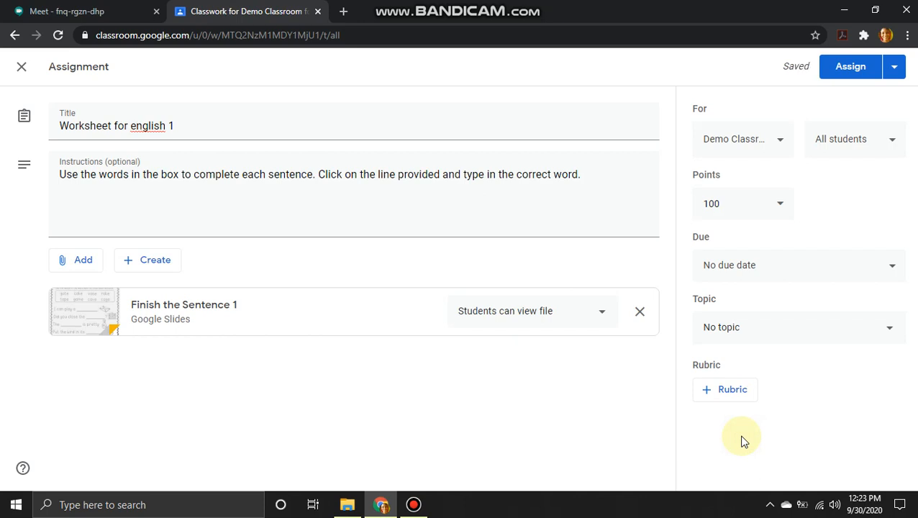
# - Set the 'Finish the Sentence 1' attachment to make a copy for each student
pyautogui.click(602, 316)
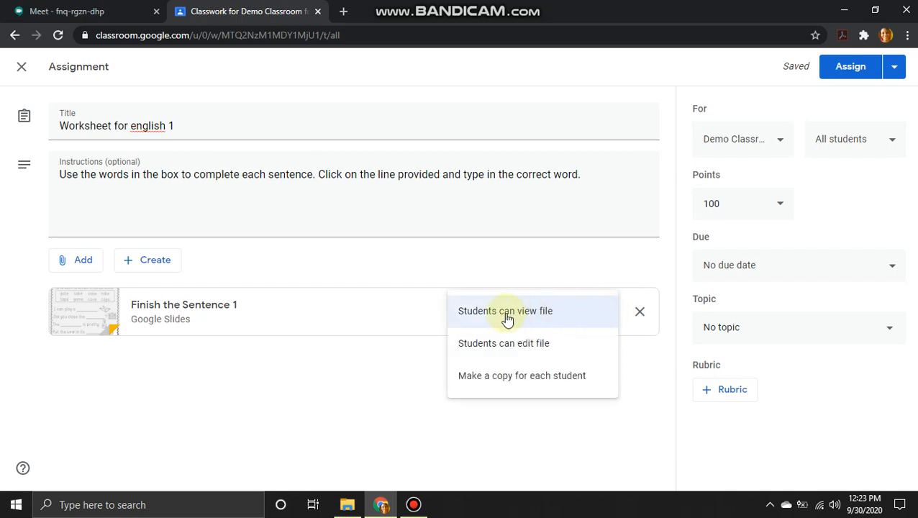
pyautogui.click(506, 375)
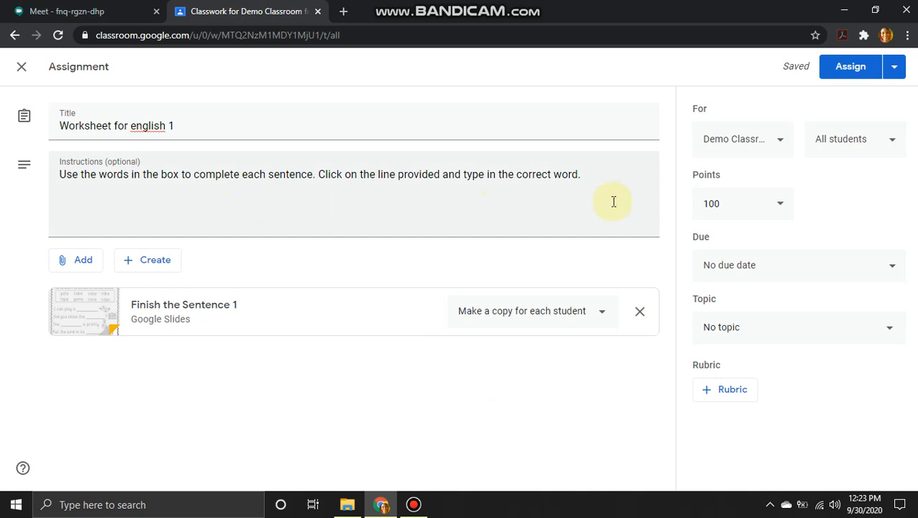
pyautogui.click(787, 146)
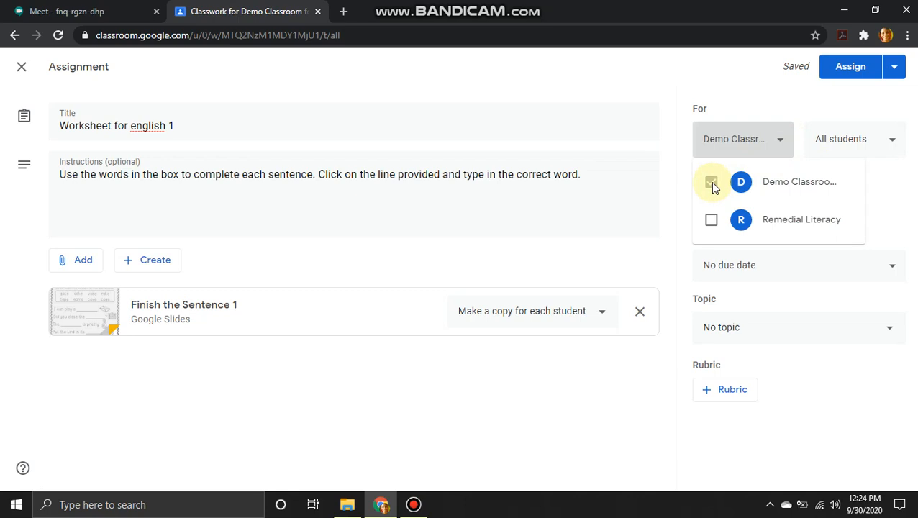
pyautogui.click(785, 142)
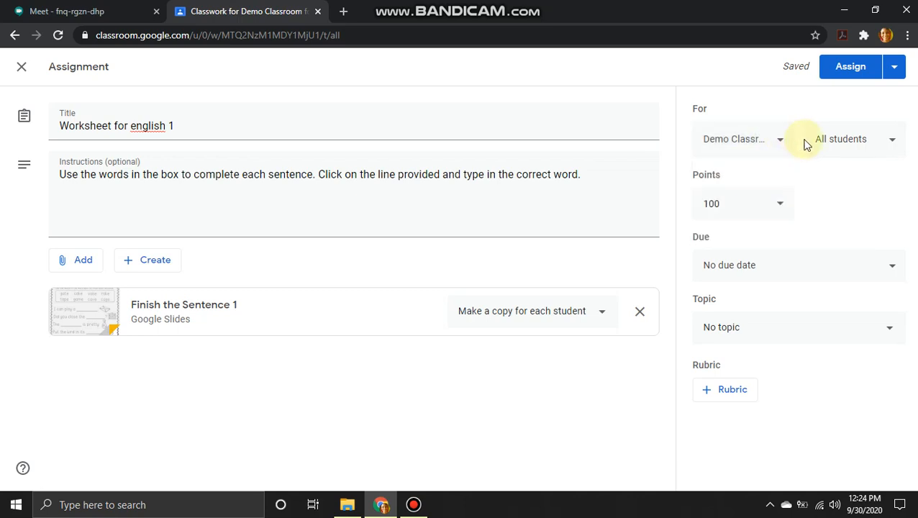
pyautogui.click(891, 144)
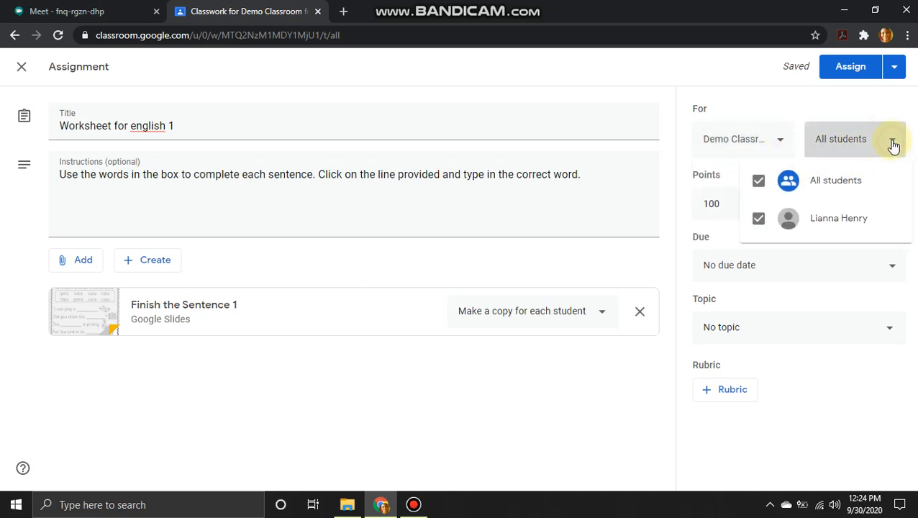
pyautogui.click(757, 184)
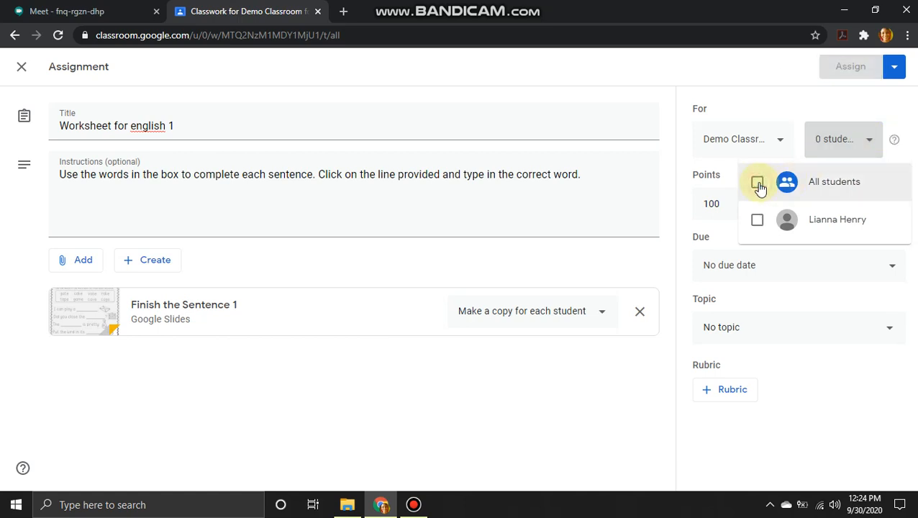
pyautogui.click(757, 223)
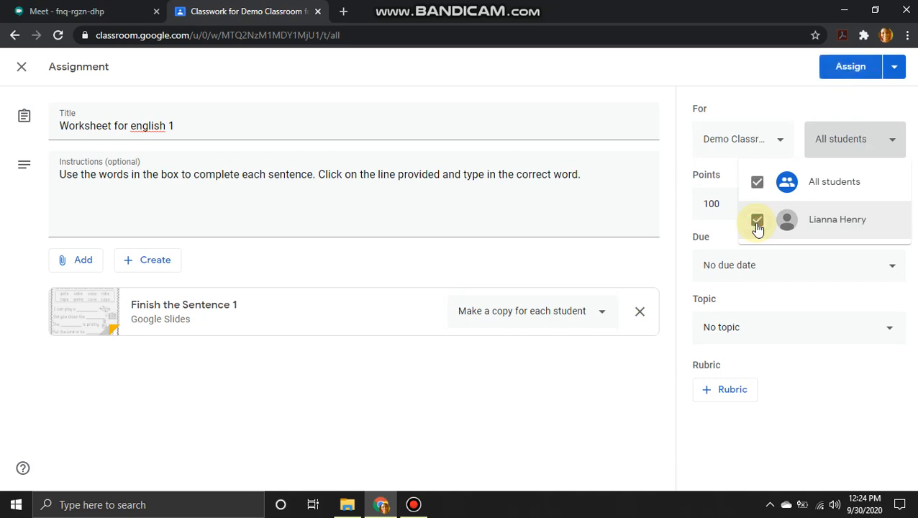
pyautogui.click(889, 139)
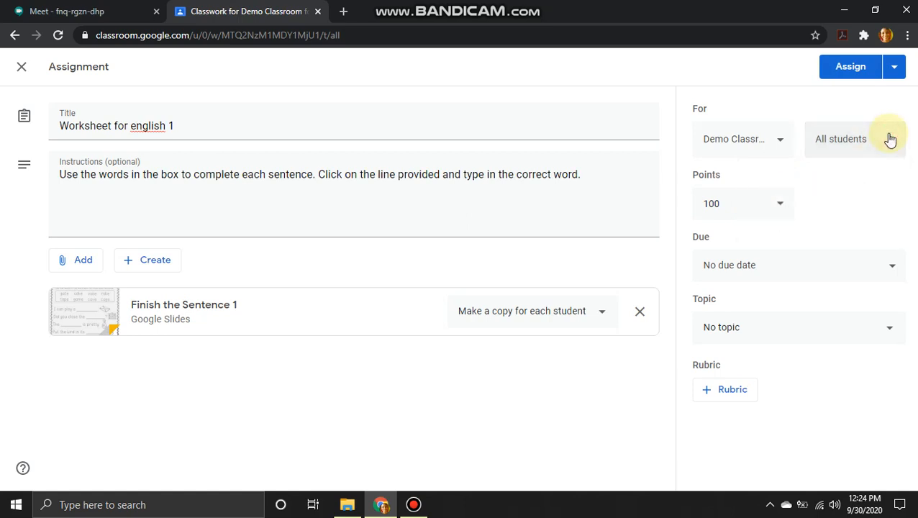
pyautogui.click(779, 206)
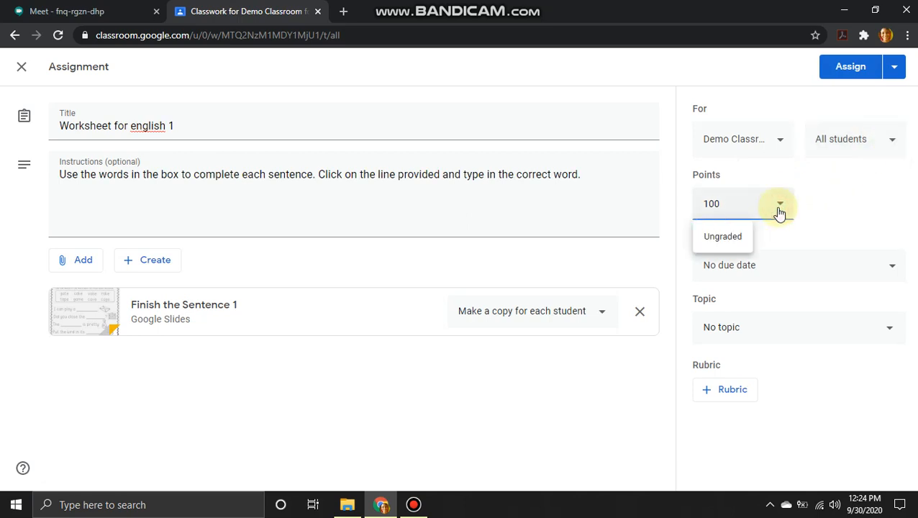
# - Change the assignment's points from 100 to 8 and open the due date settings
pyautogui.click(721, 243)
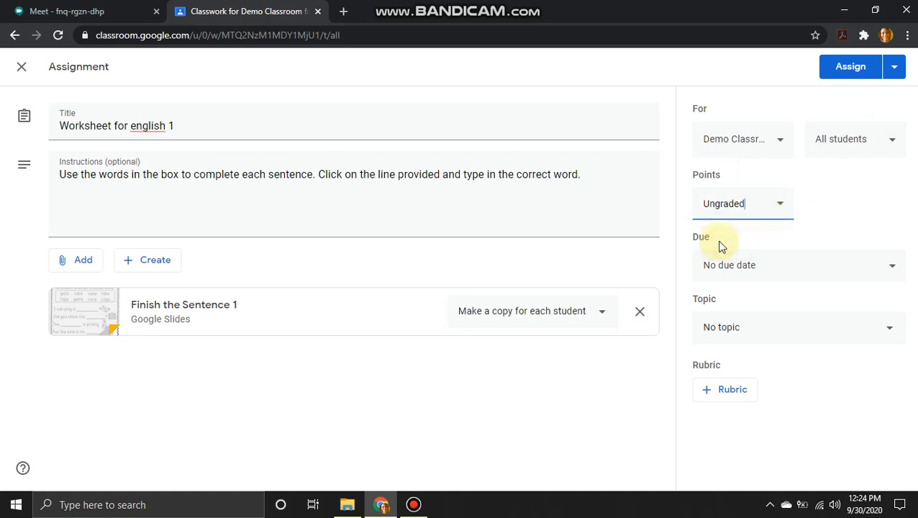
pyautogui.click(790, 209)
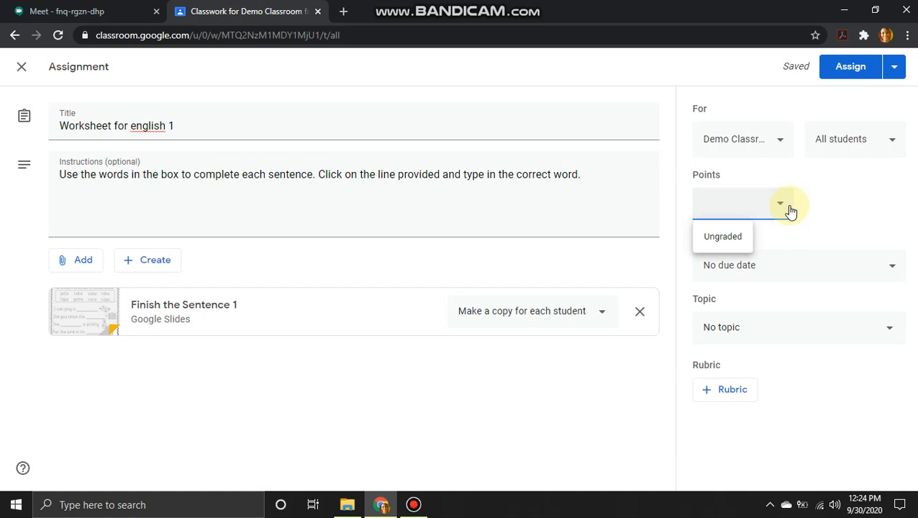
pyautogui.write('8')
pyautogui.click(899, 267)
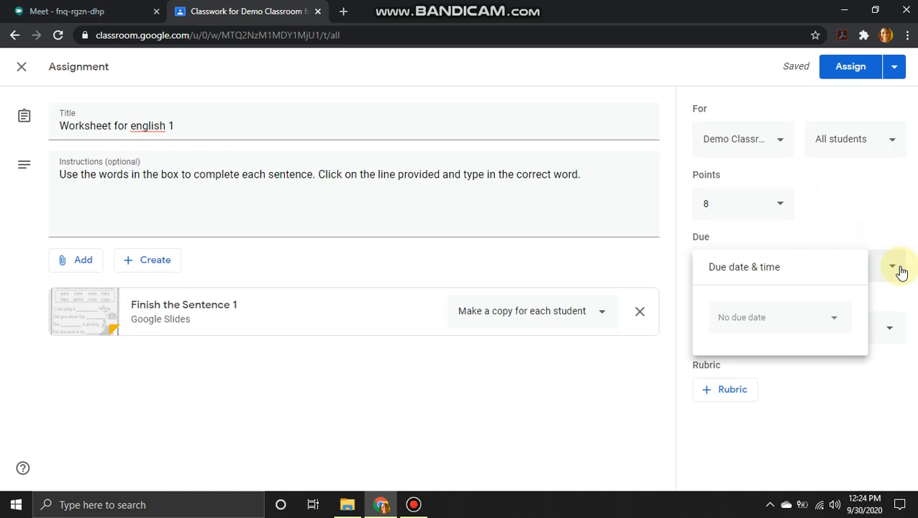
# - Give the worksheet a due date of Friday, Oct 2, 2020, changing 11:59 PM to 2:00 PM
pyautogui.click(834, 320)
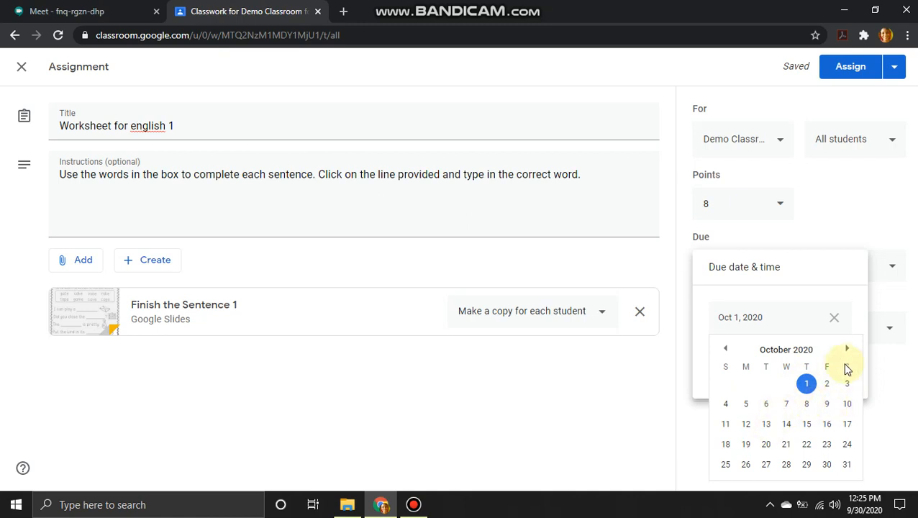
pyautogui.click(847, 351)
pyautogui.click(847, 350)
pyautogui.click(725, 348)
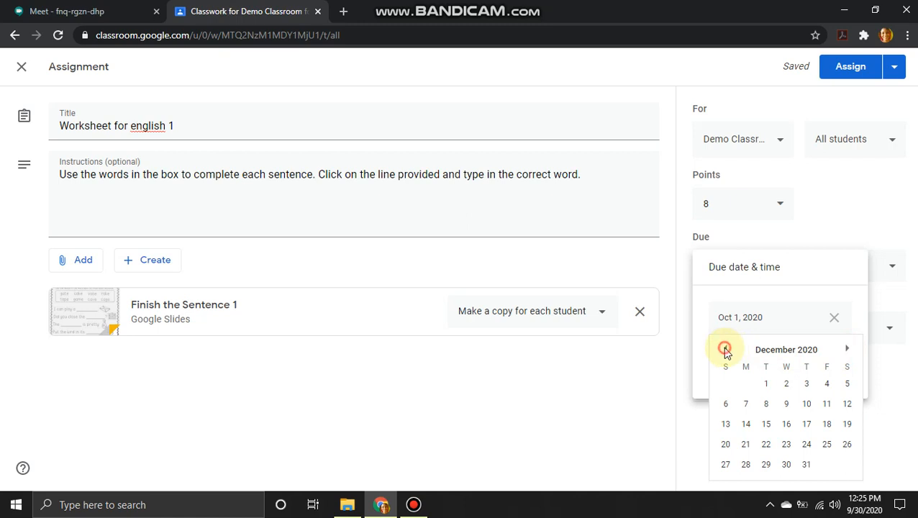
pyautogui.click(725, 348)
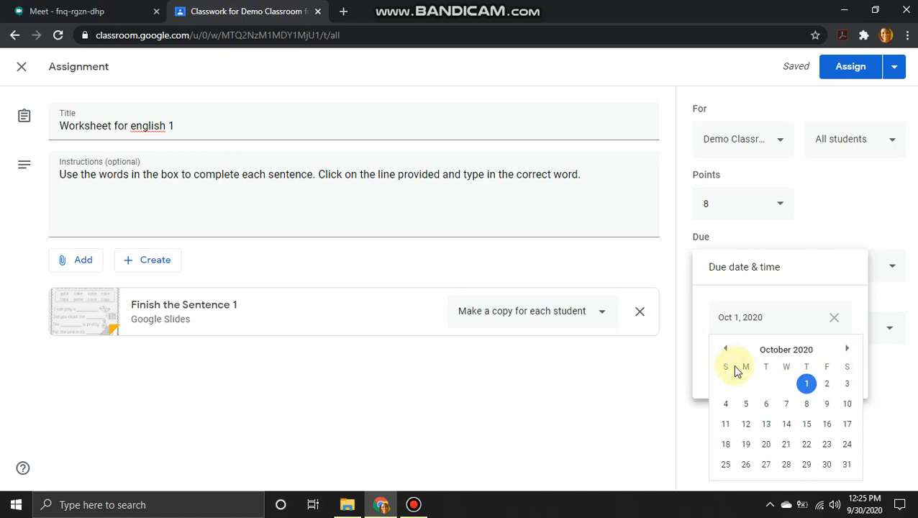
pyautogui.click(828, 385)
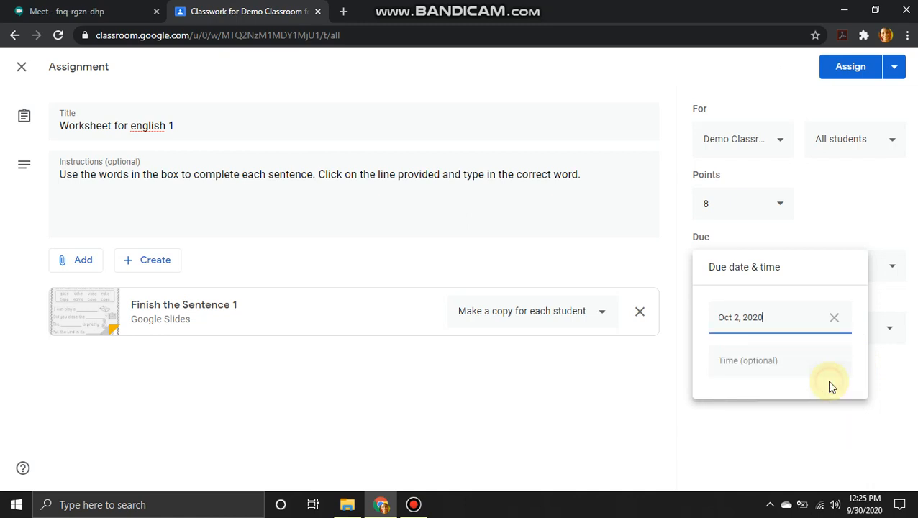
pyautogui.click(810, 365)
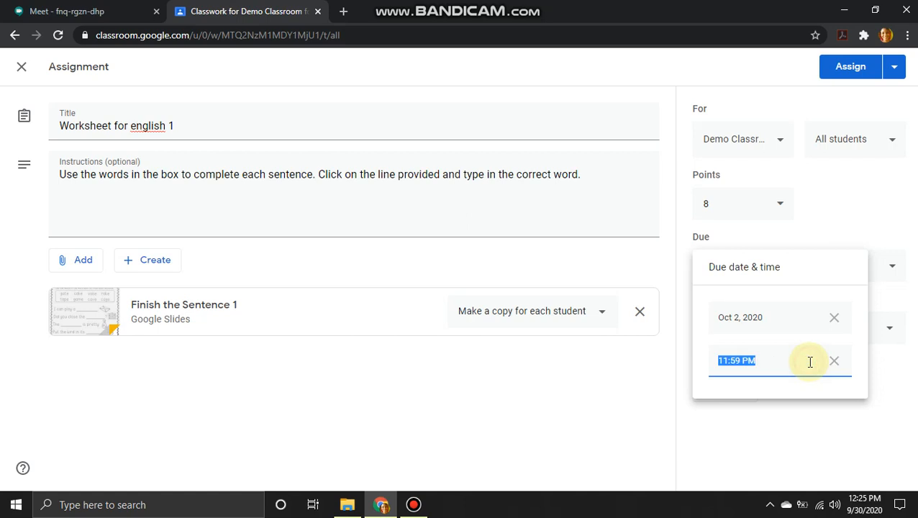
pyautogui.press('BackSpace')
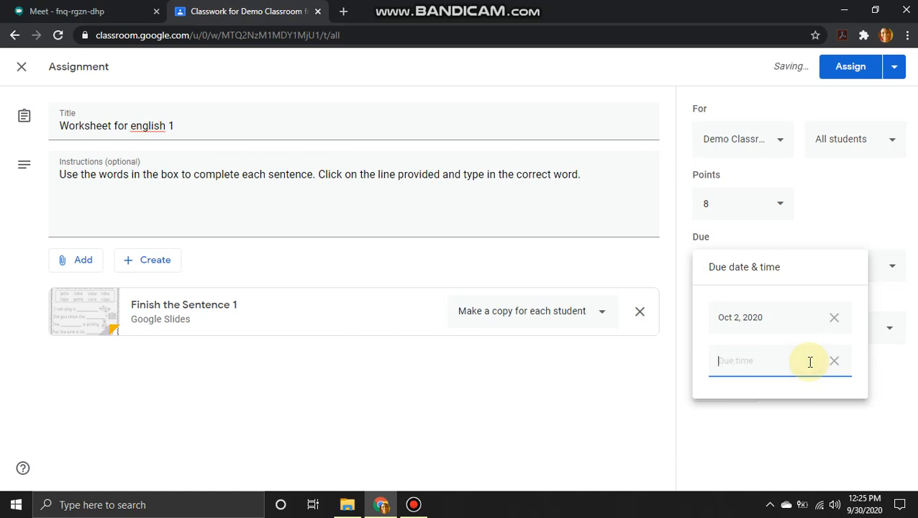
pyautogui.write('2:00PM')
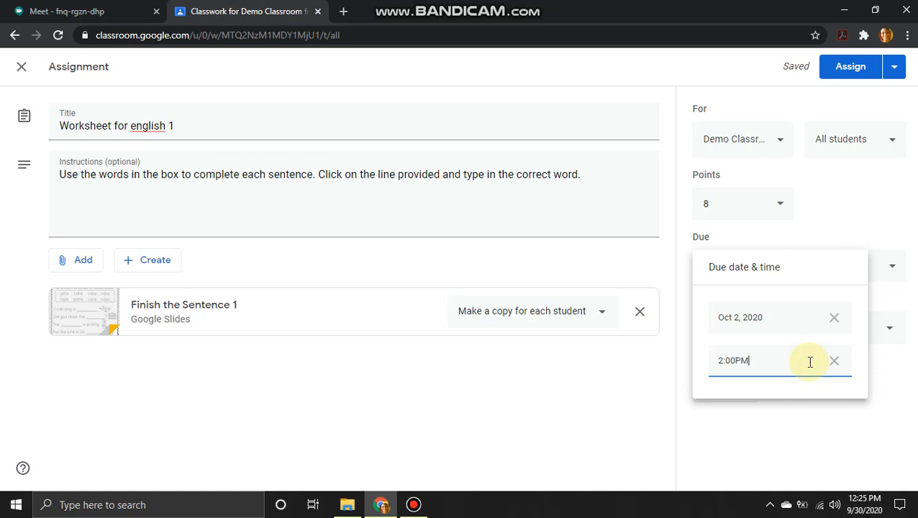
pyautogui.click(846, 238)
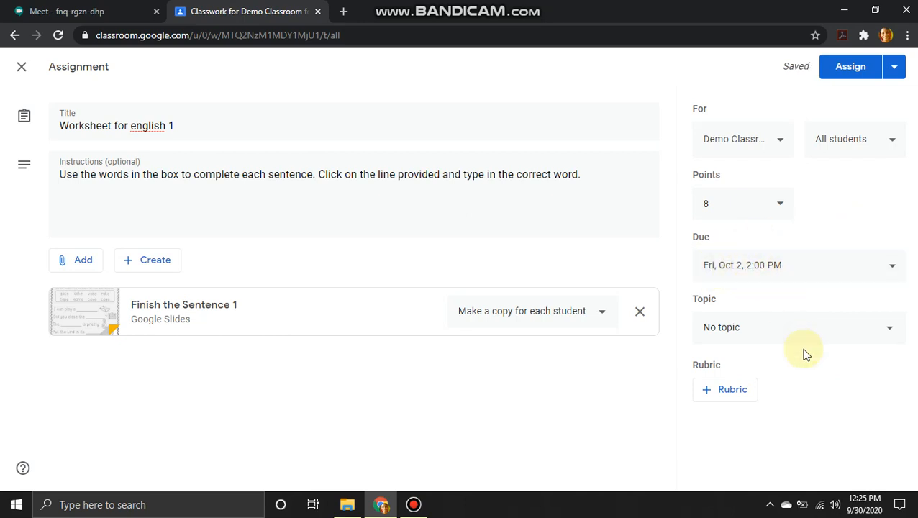
# - File the assignment under the Phonics topic and bring up the + Rubric options
pyautogui.click(890, 330)
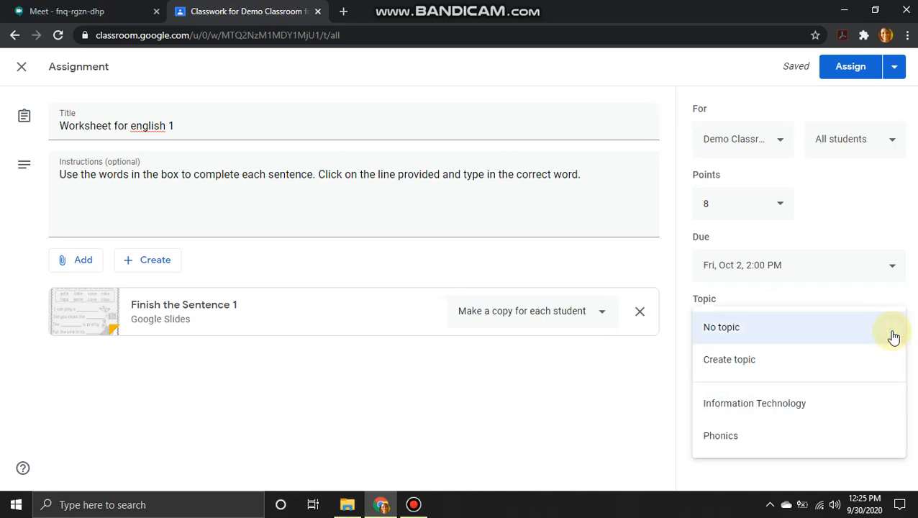
pyautogui.click(722, 436)
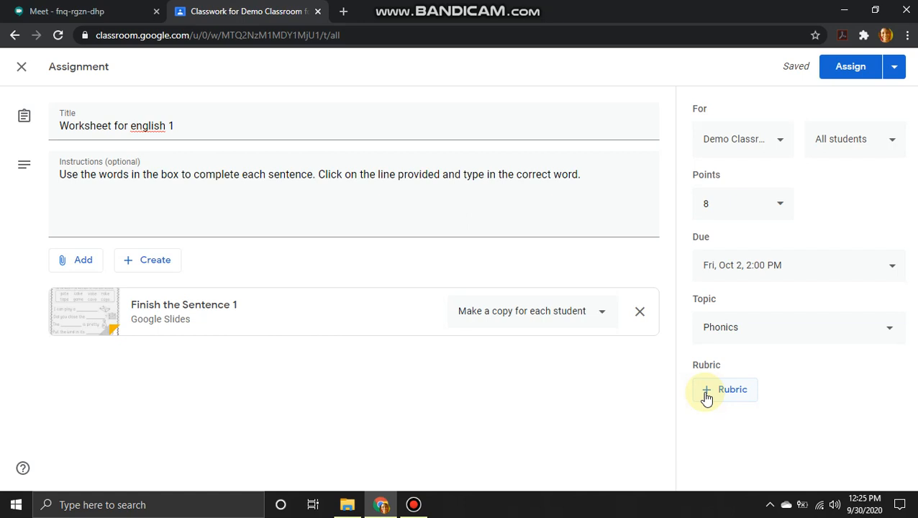
pyautogui.click(706, 399)
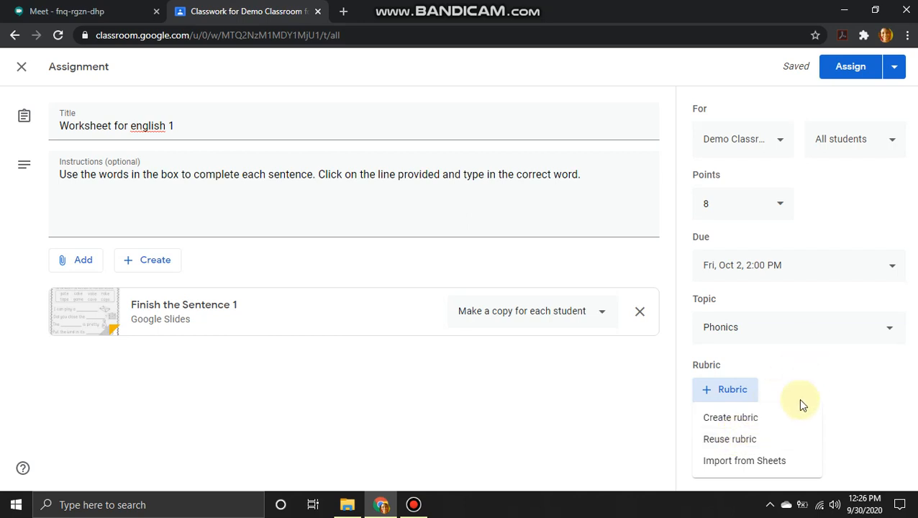
pyautogui.click(771, 380)
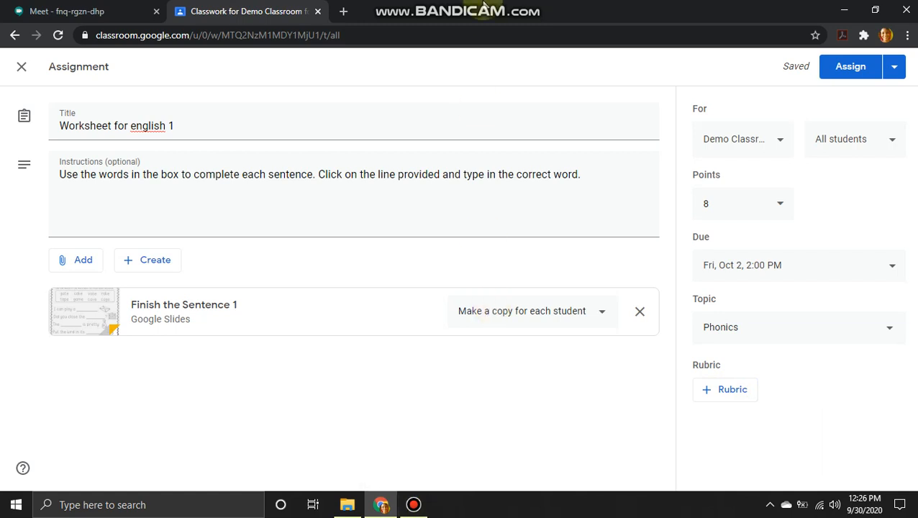
pyautogui.moveTo(481, 3)
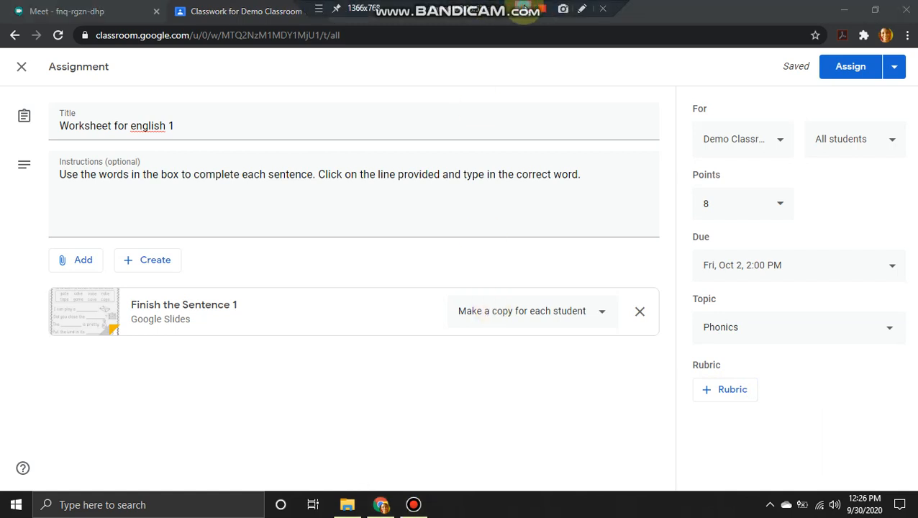
pyautogui.click(729, 396)
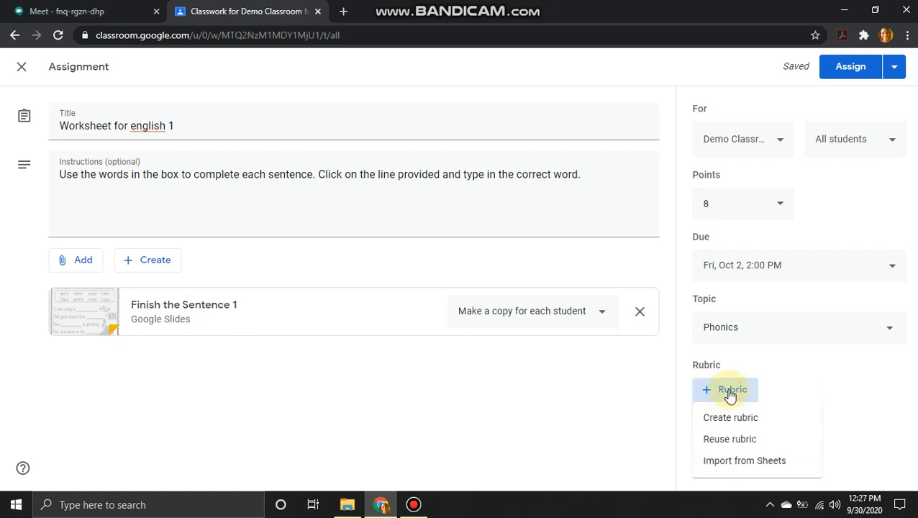
# - Start a new rubric, keep Descending point order, then exit and discard the draft
pyautogui.click(724, 421)
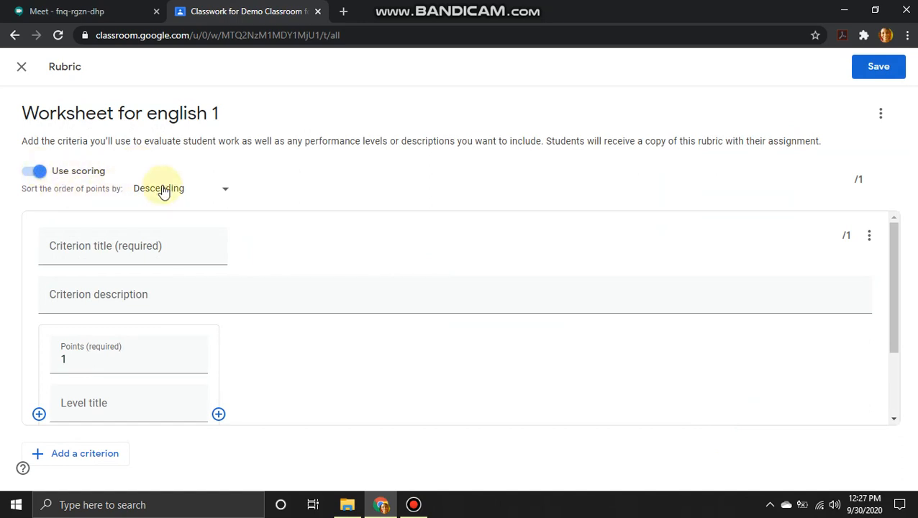
pyautogui.click(227, 190)
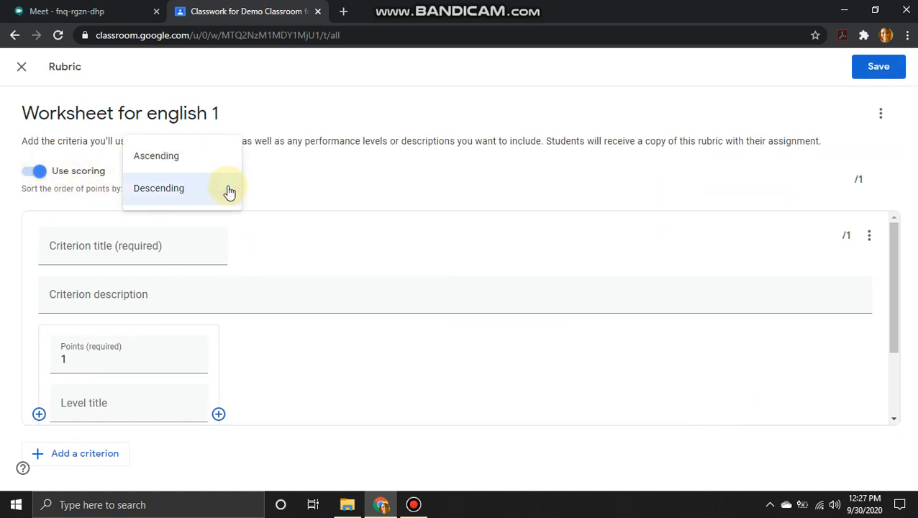
pyautogui.click(293, 180)
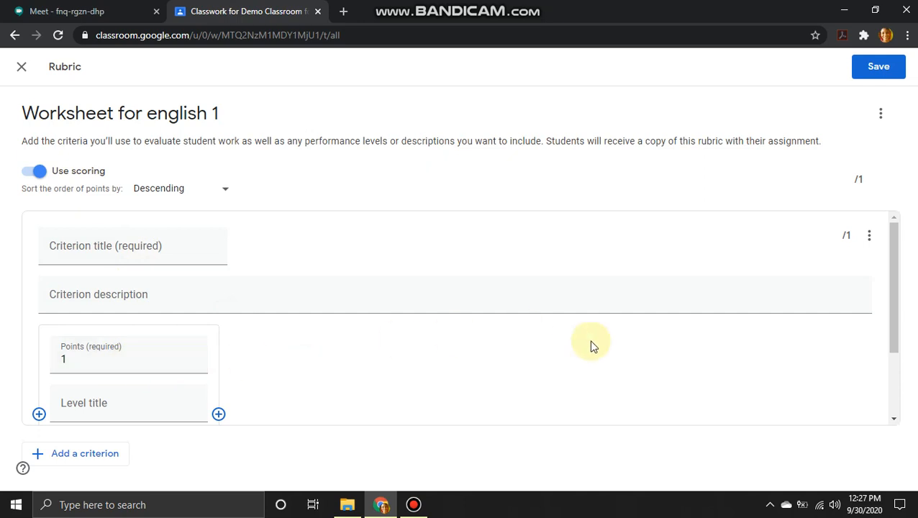
pyautogui.moveTo(892, 309); pyautogui.dragTo(891, 364)
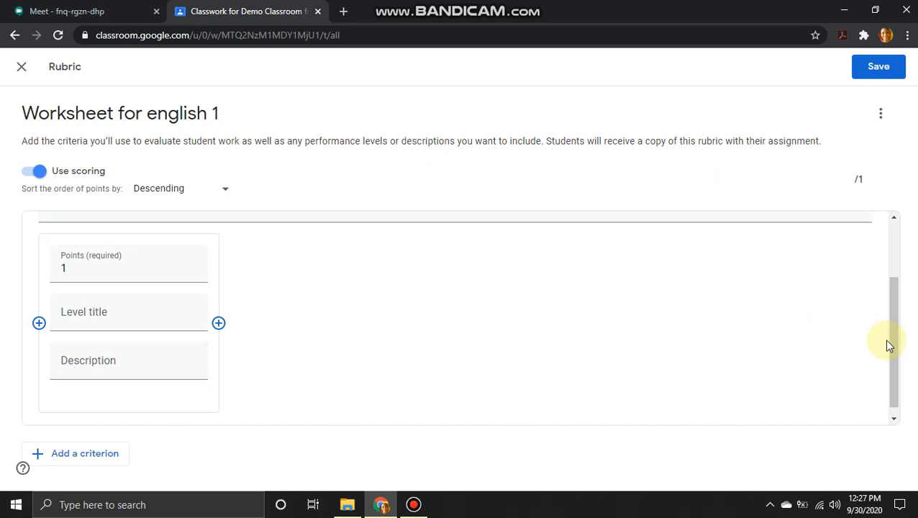
pyautogui.moveTo(895, 345); pyautogui.dragTo(891, 282)
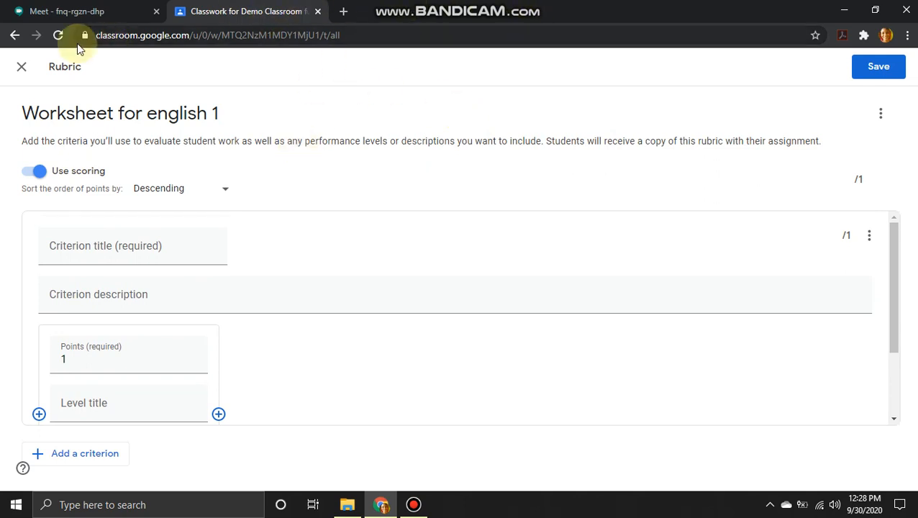
pyautogui.click(22, 68)
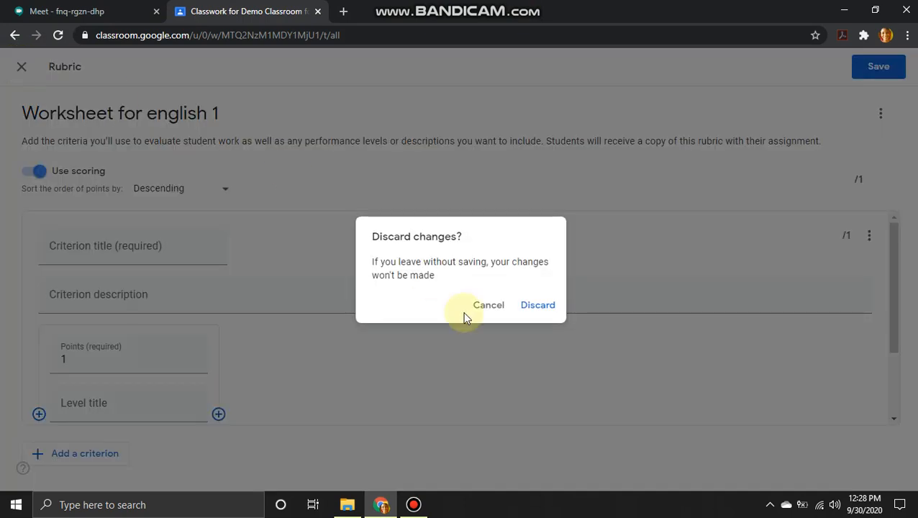
pyautogui.click(547, 305)
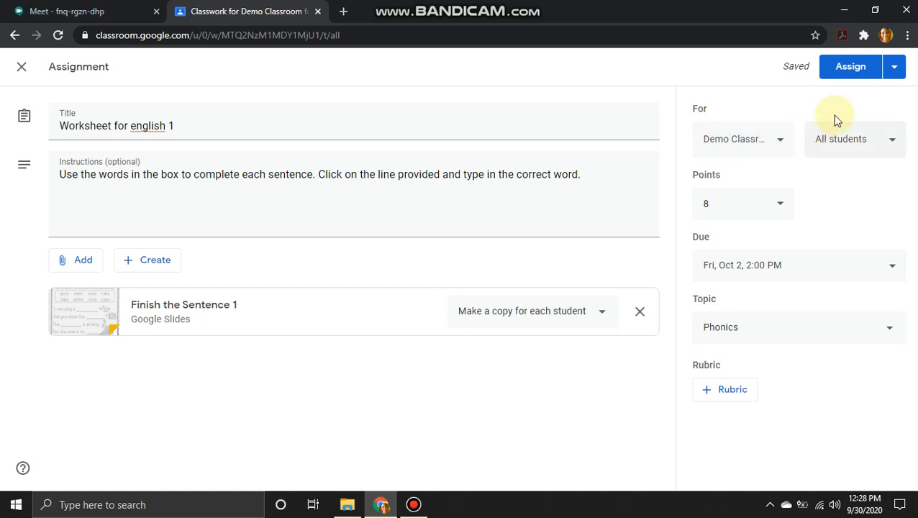
# - Schedule Worksheet for english 1 instead of assigning it, posting Oct 1, 2020 at 1:00 PM
pyautogui.click(894, 71)
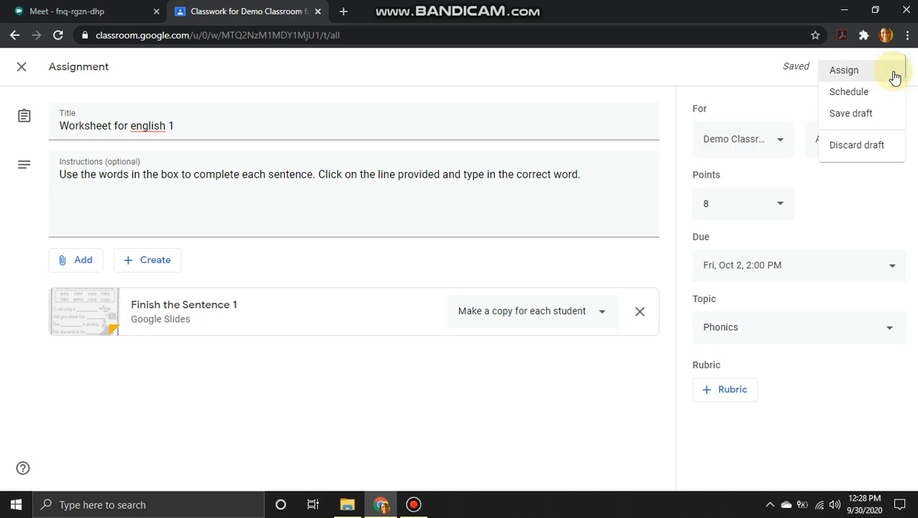
pyautogui.click(849, 93)
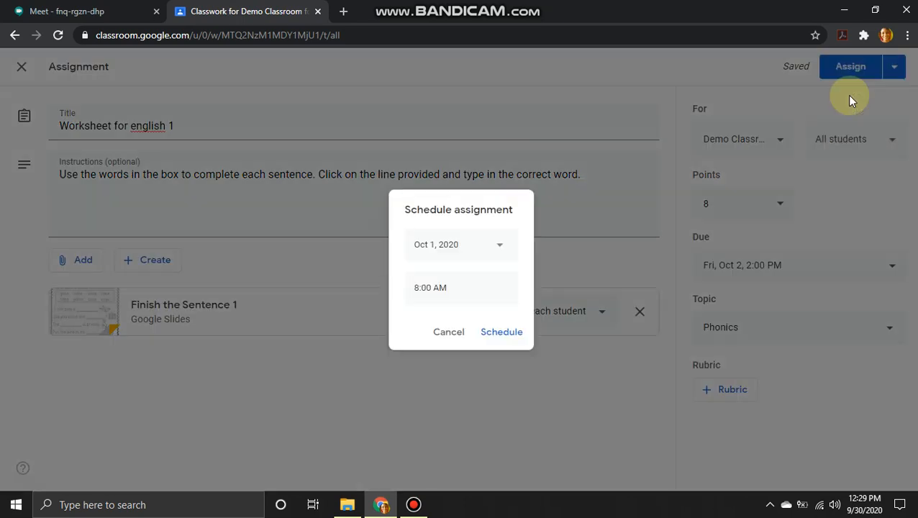
pyautogui.click(499, 245)
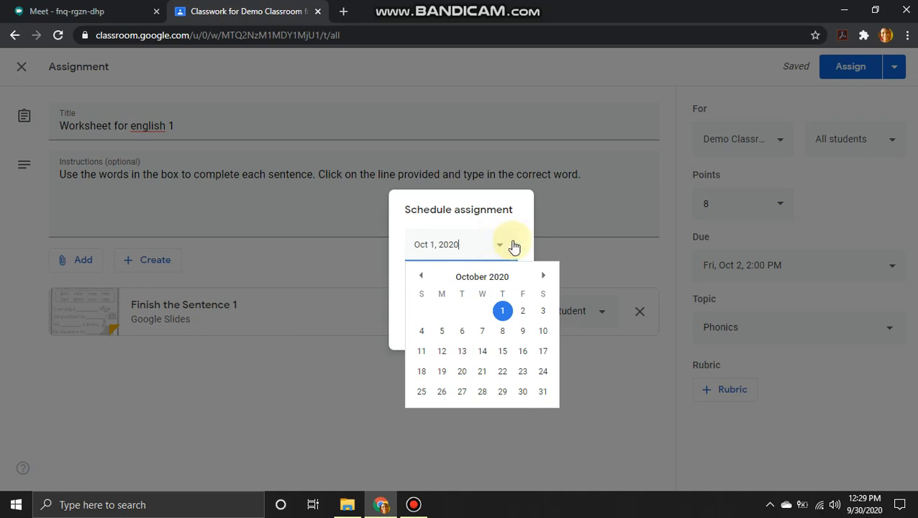
pyautogui.click(515, 245)
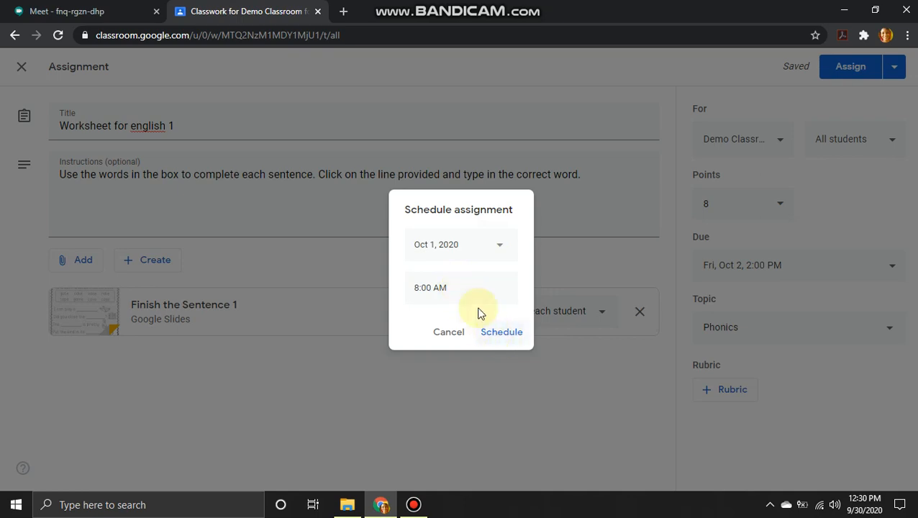
pyautogui.click(501, 249)
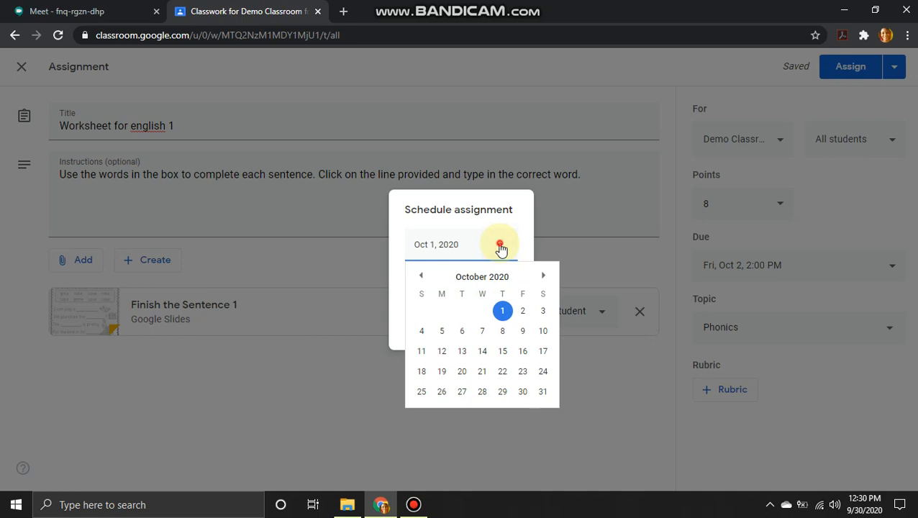
pyautogui.click(502, 310)
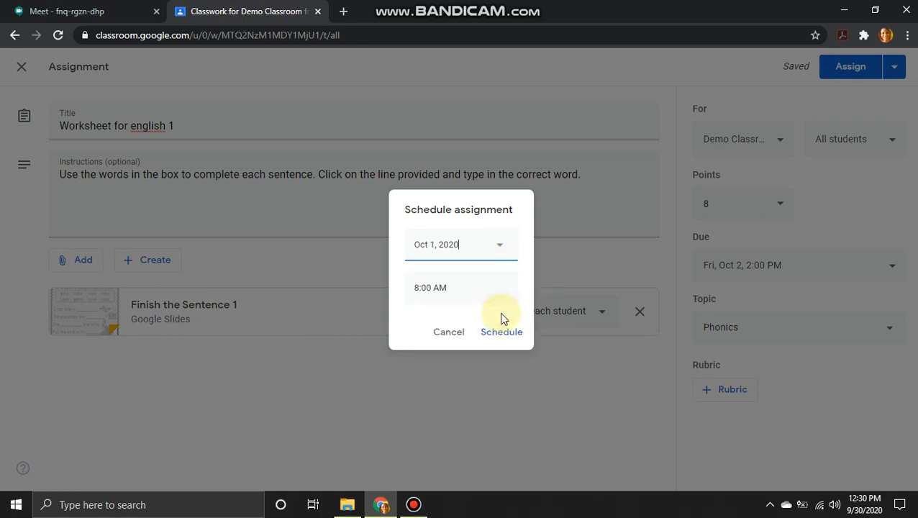
pyautogui.click(427, 289)
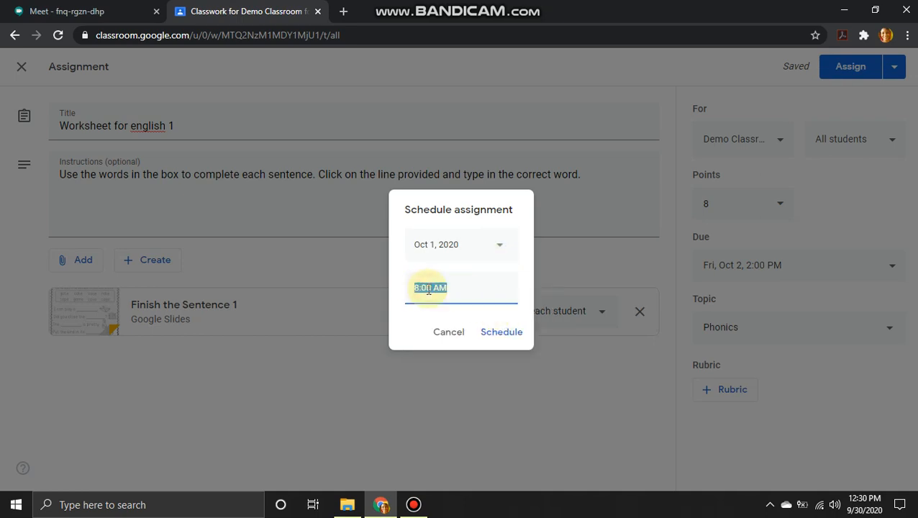
pyautogui.write('1')
pyautogui.write(':00')
pyautogui.press('BackSpace')
pyautogui.press('BackSpace')
pyautogui.write('00 PM')
pyautogui.click(494, 336)
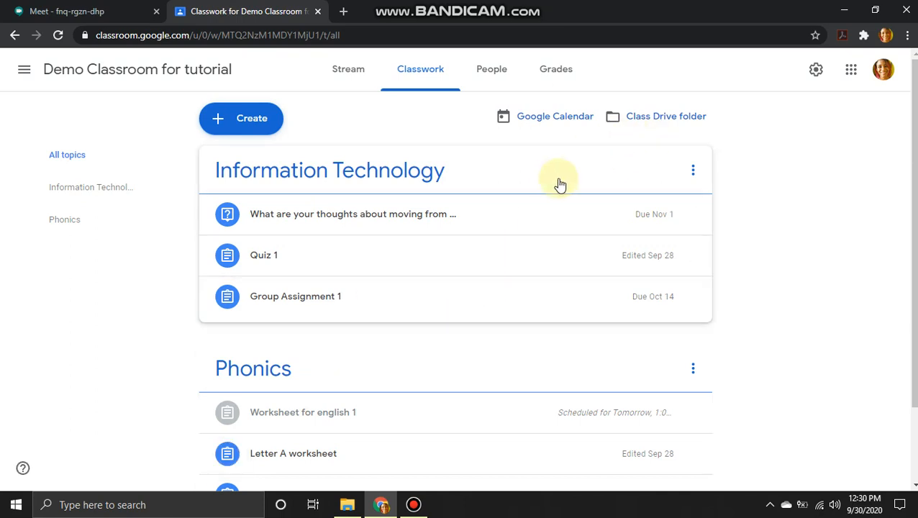
# - Scroll the Classwork page down to the Phonics topic to see the scheduled worksheet
pyautogui.moveTo(911, 175); pyautogui.dragTo(915, 271)
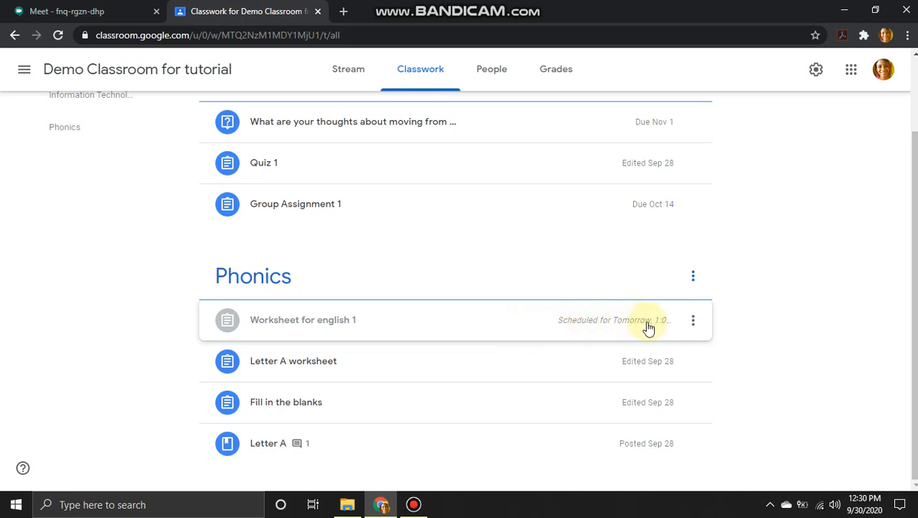
pyautogui.click(693, 322)
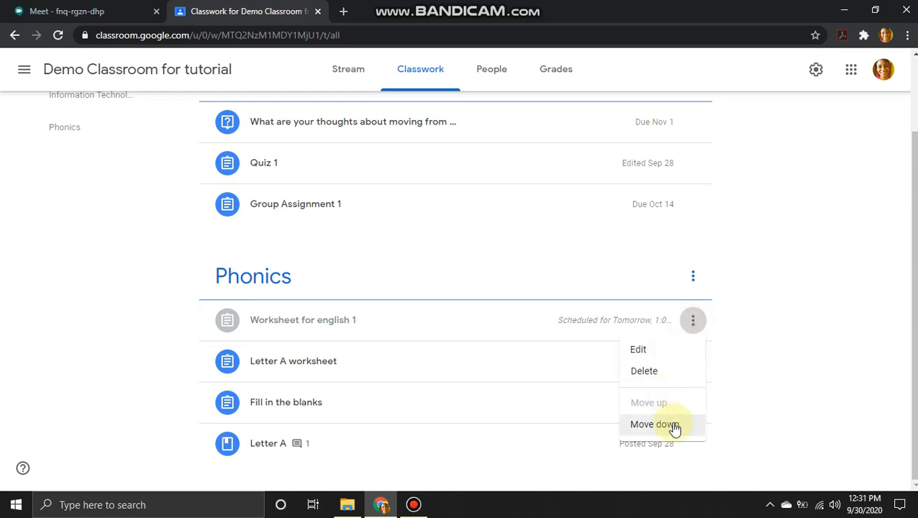
pyautogui.click(827, 315)
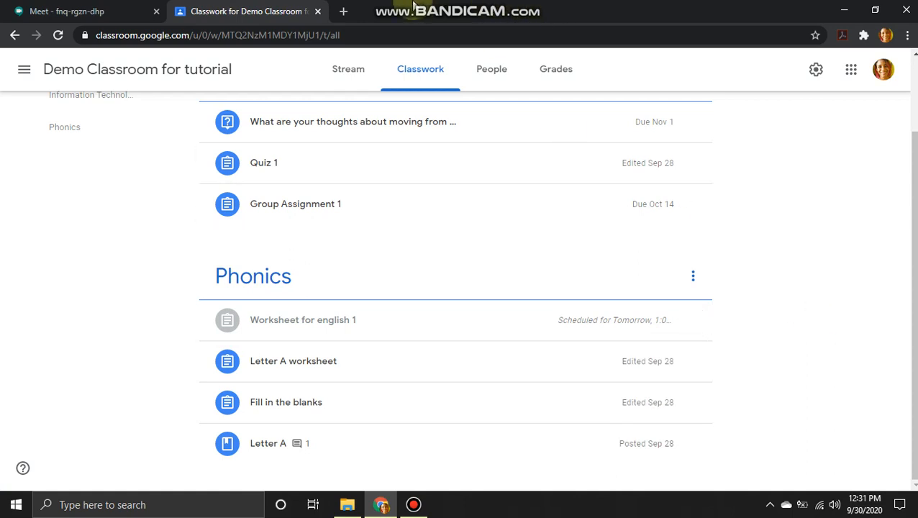
pyautogui.moveTo(359, 4)
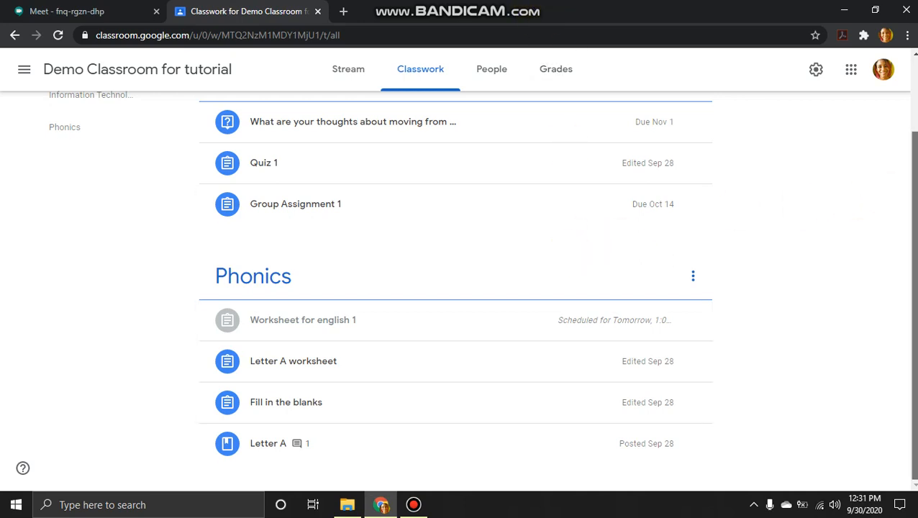
pyautogui.scroll(2, 454, 288)
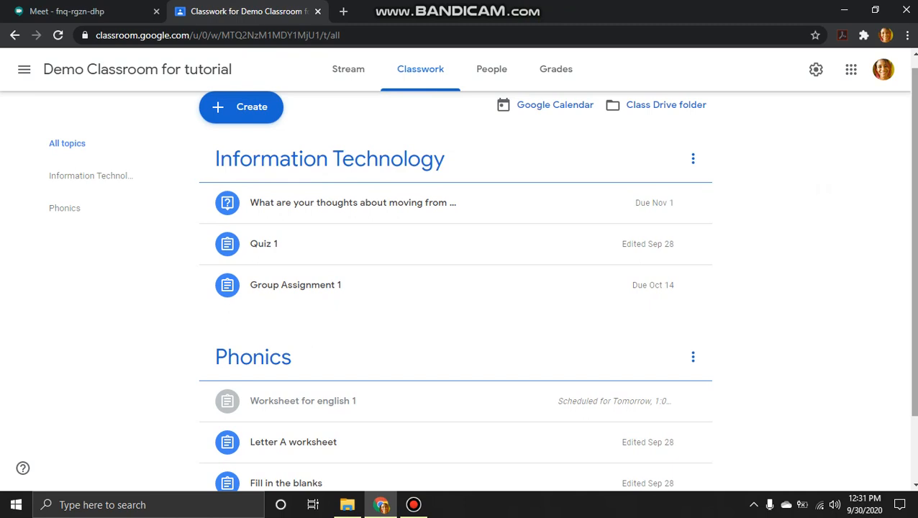
pyautogui.scroll(1, 912, 114)
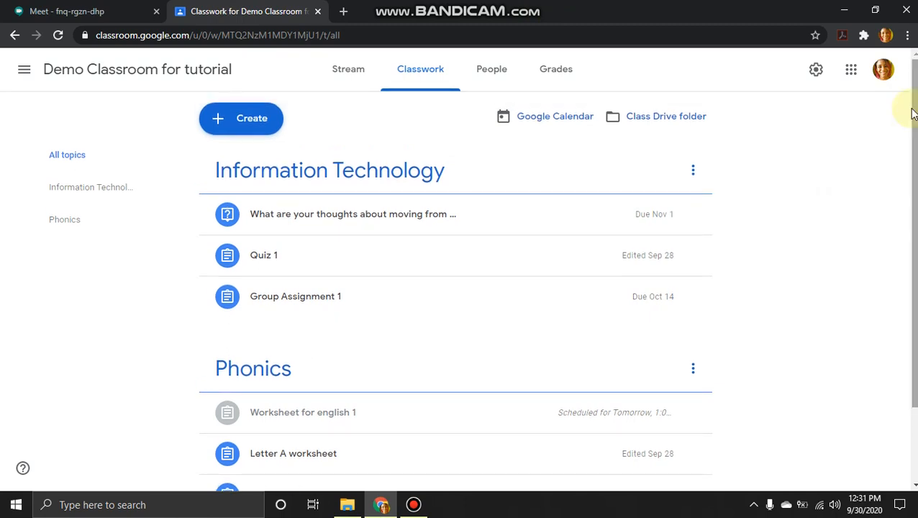
# - Create a material titled 'Resources for ICT' with description 'Watch the videos below.' and open Add
pyautogui.click(260, 127)
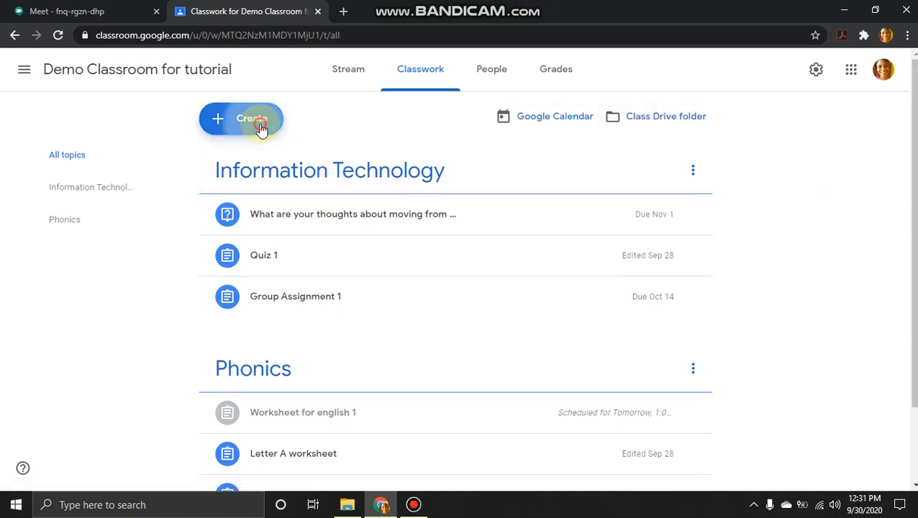
pyautogui.click(271, 263)
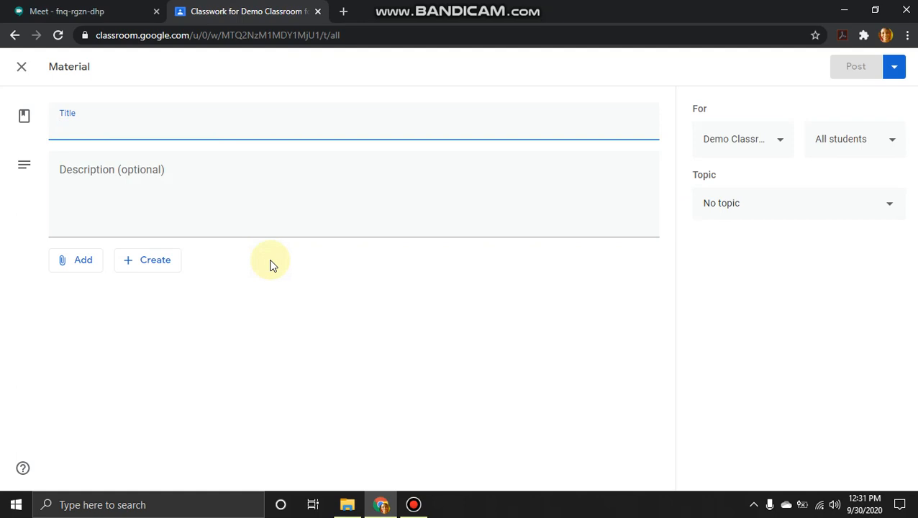
pyautogui.write('Resources for ICT')
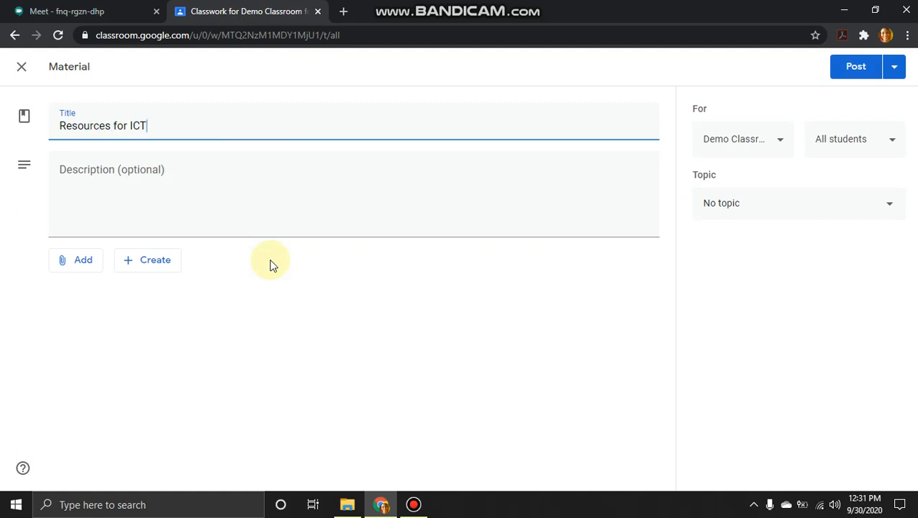
pyautogui.click(215, 194)
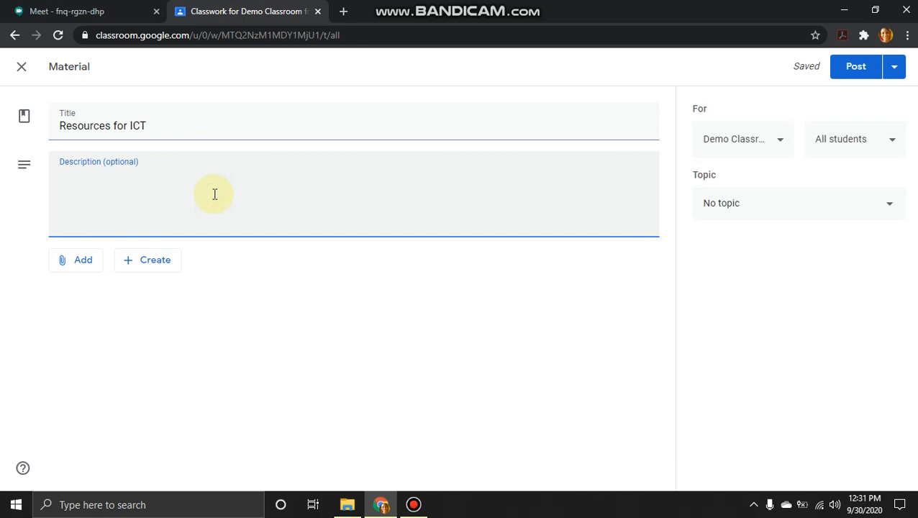
pyautogui.write('Watch the videos below.')
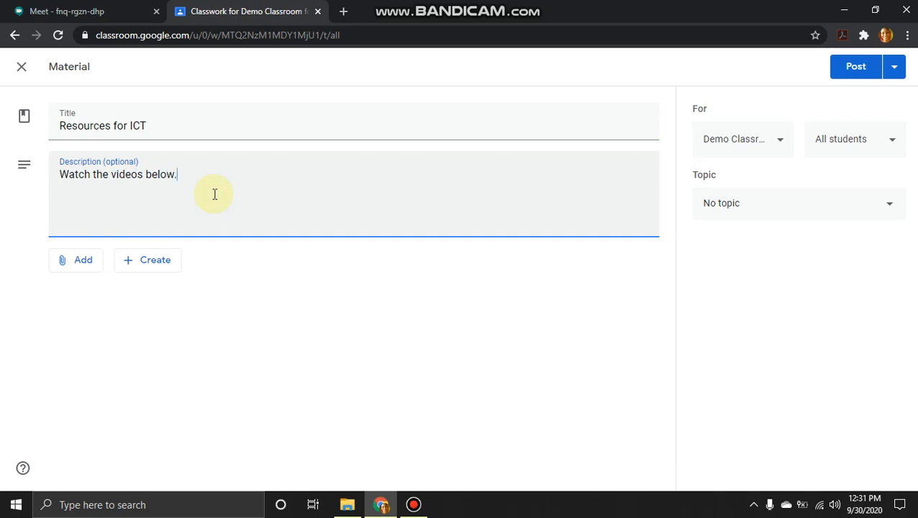
pyautogui.click(96, 266)
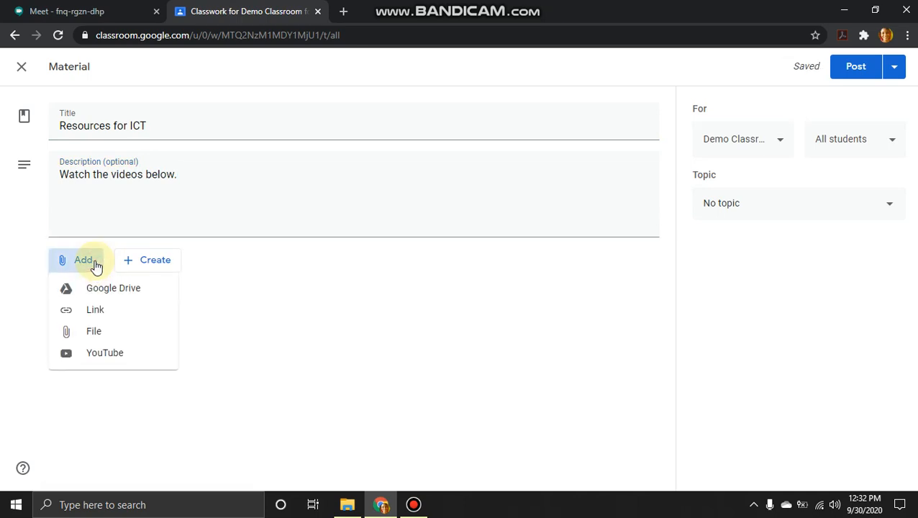
# - Search YouTube for 'ict in education' and attach 'Understanding ICT's for Teaching and learning'
pyautogui.click(99, 354)
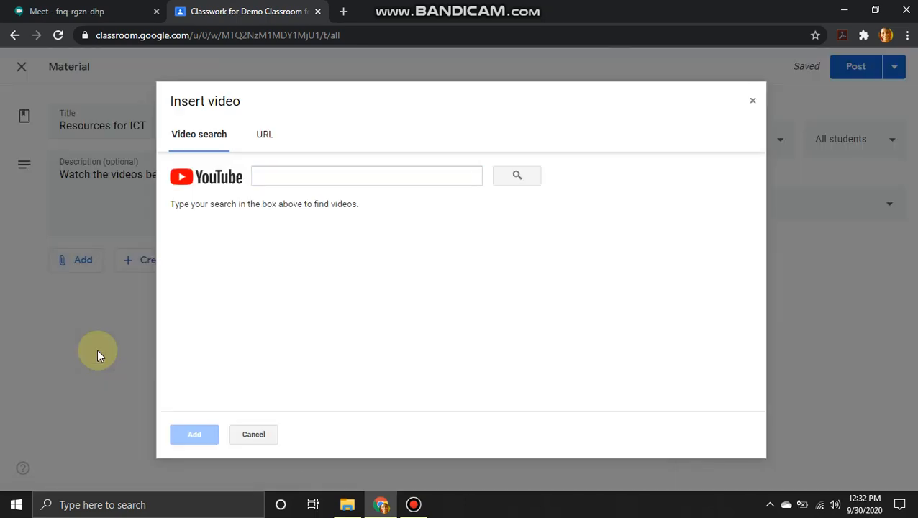
pyautogui.click(297, 177)
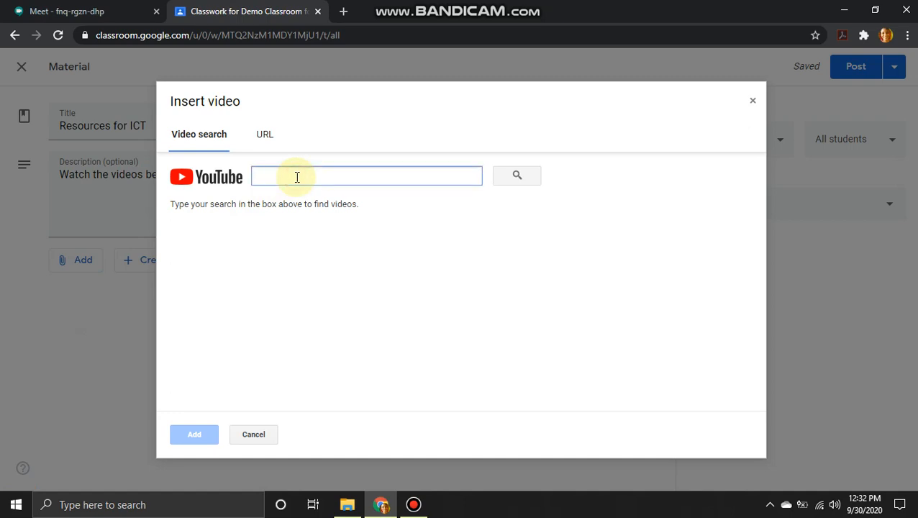
pyautogui.write('ict')
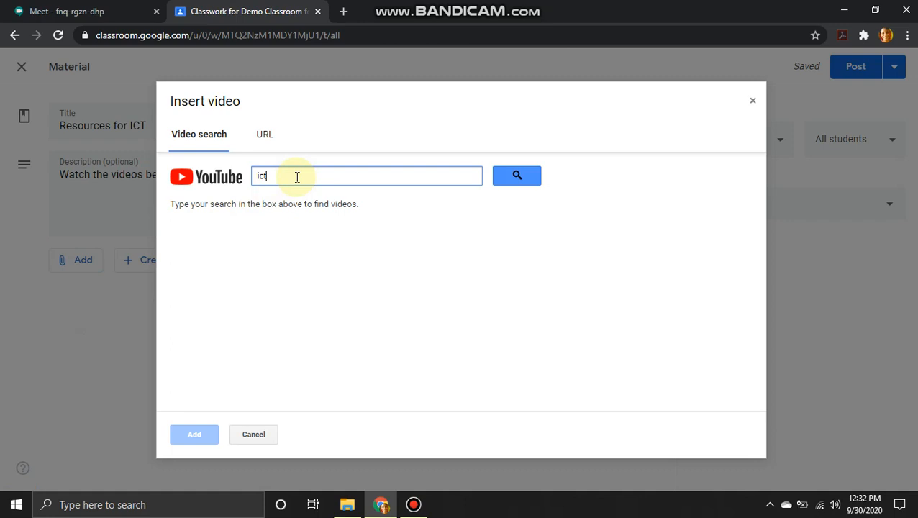
pyautogui.write(' in education')
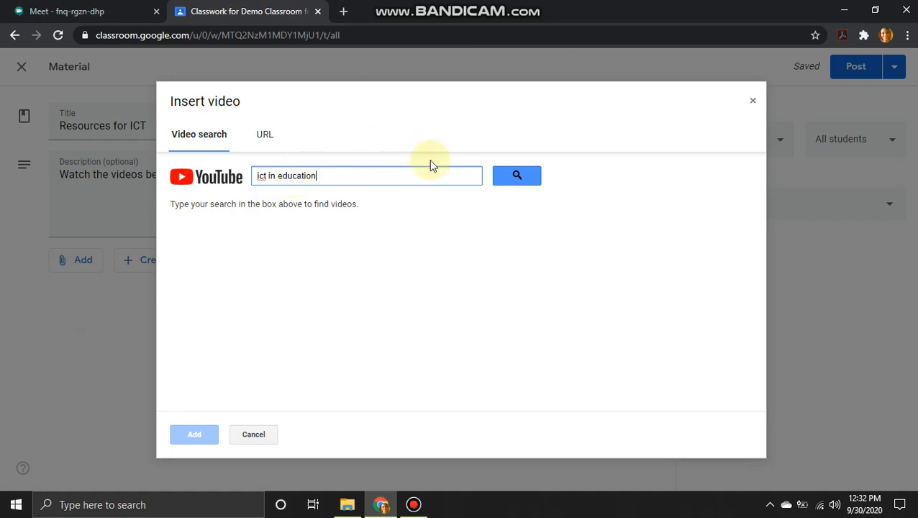
pyautogui.click(510, 178)
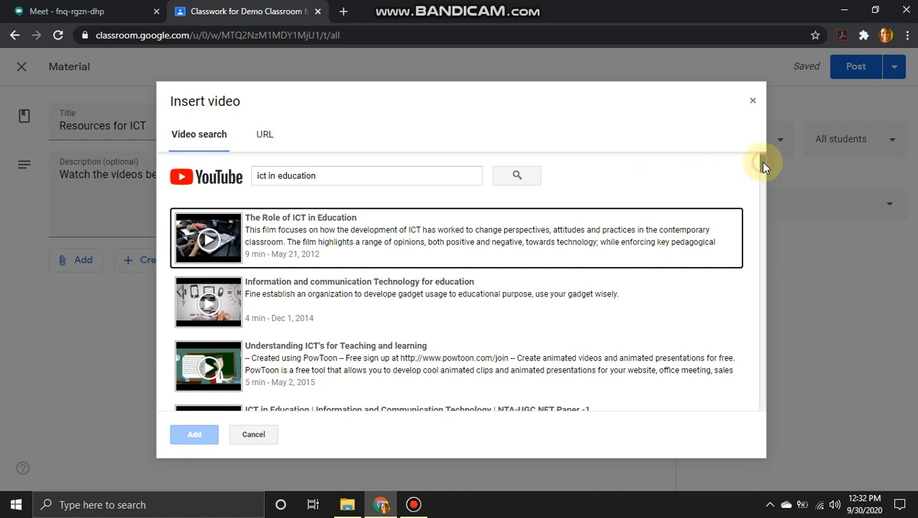
pyautogui.moveTo(762, 162)
pyautogui.mouseDown()
pyautogui.moveTo(764, 301)
pyautogui.moveTo(750, 160)
pyautogui.mouseUp()
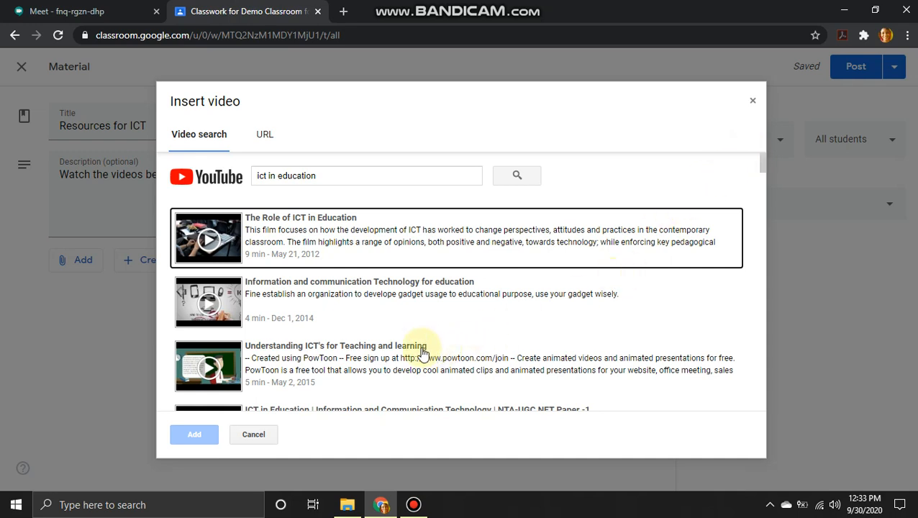
pyautogui.click(328, 356)
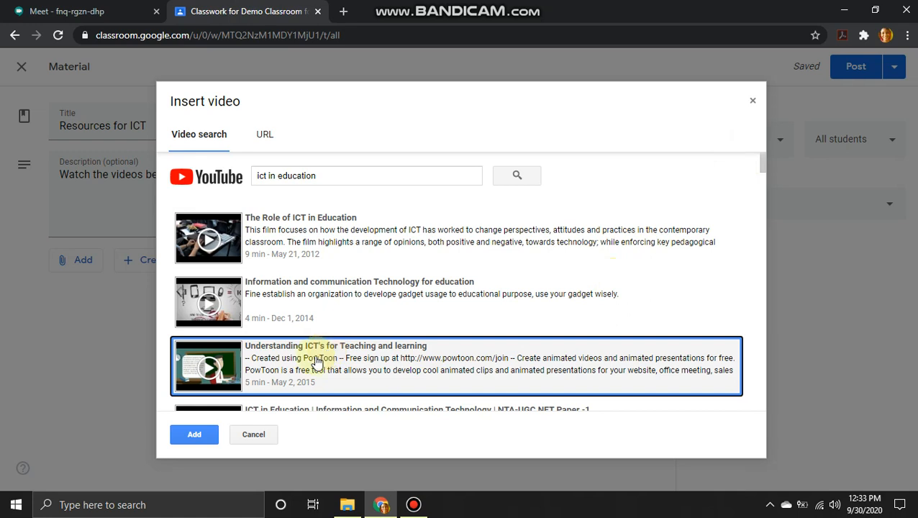
pyautogui.click(188, 439)
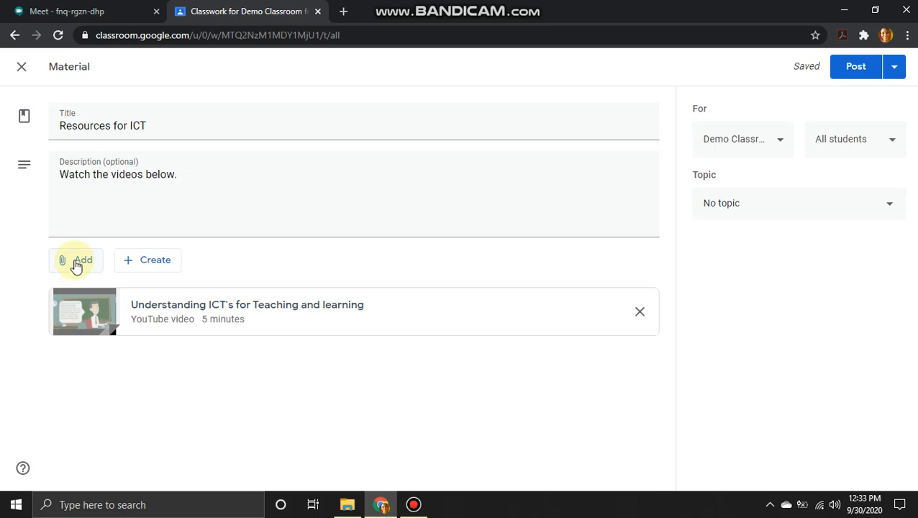
pyautogui.click(77, 265)
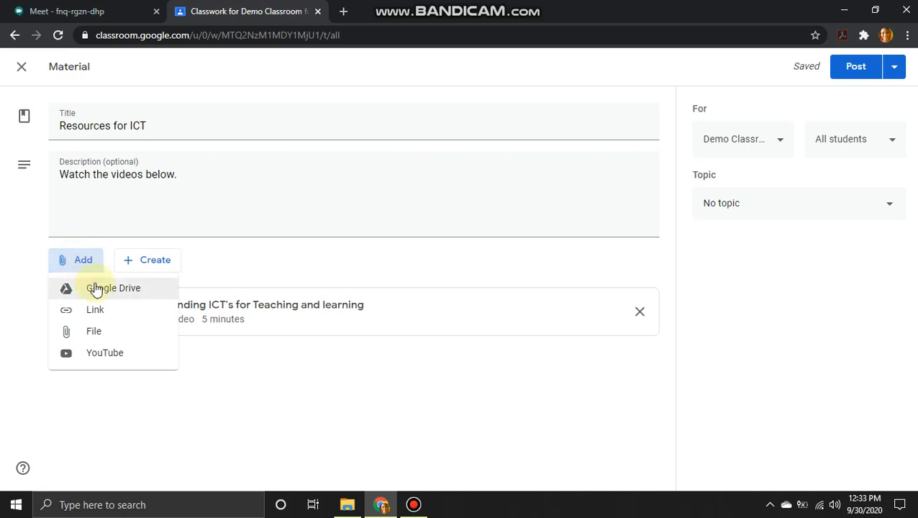
pyautogui.click(95, 287)
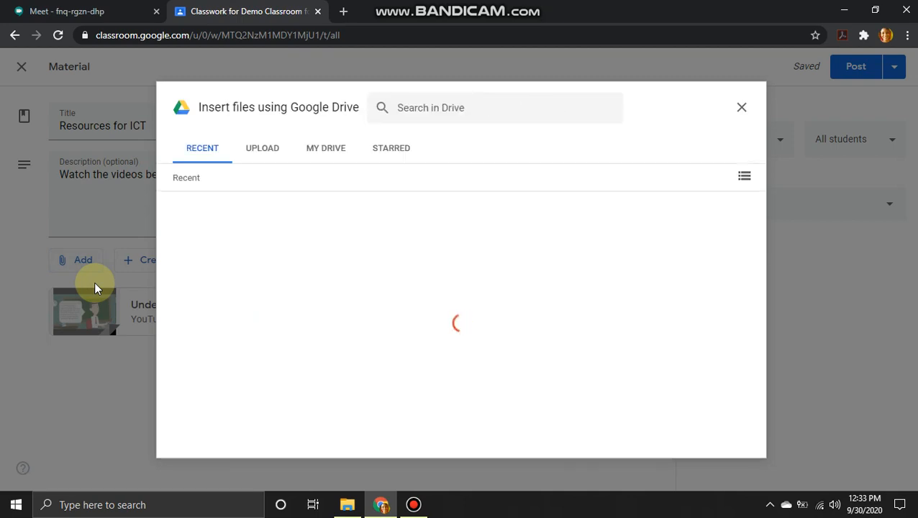
pyautogui.click(332, 151)
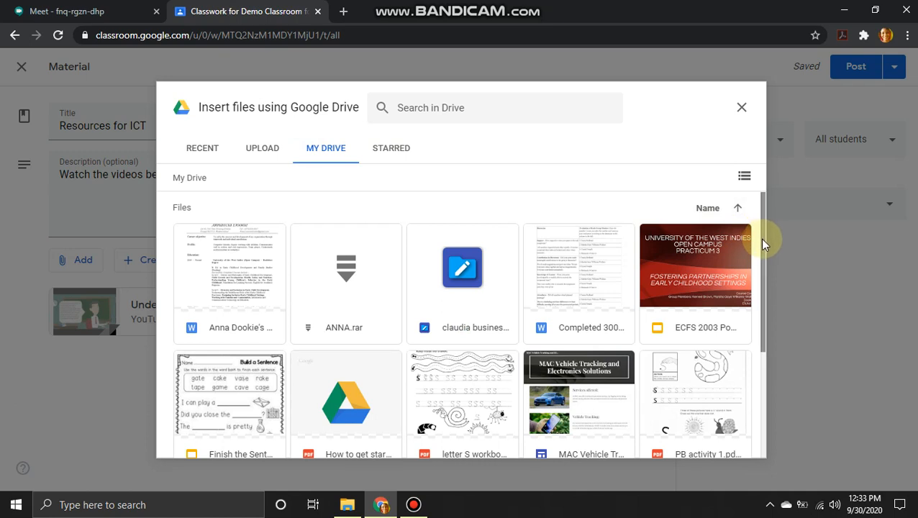
pyautogui.moveTo(764, 244); pyautogui.dragTo(747, 369)
pyautogui.moveTo(745, 328); pyautogui.dragTo(741, 240)
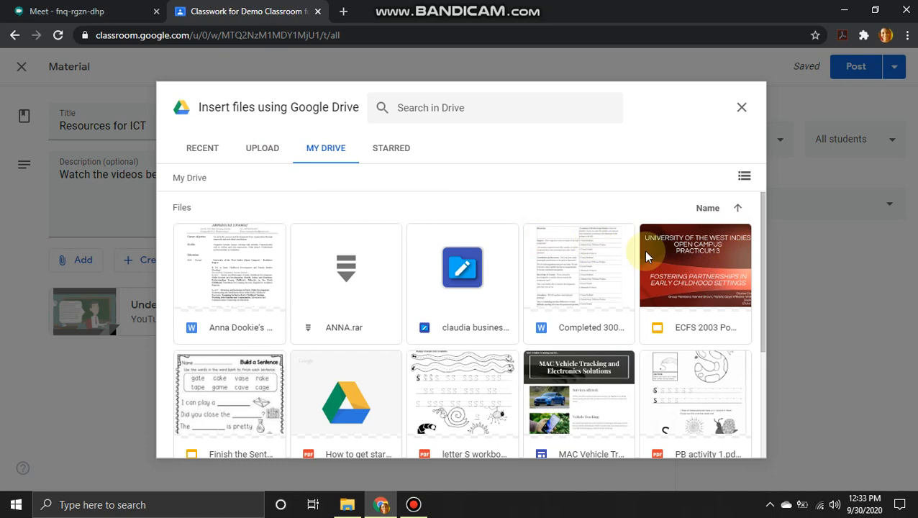
pyautogui.click(687, 263)
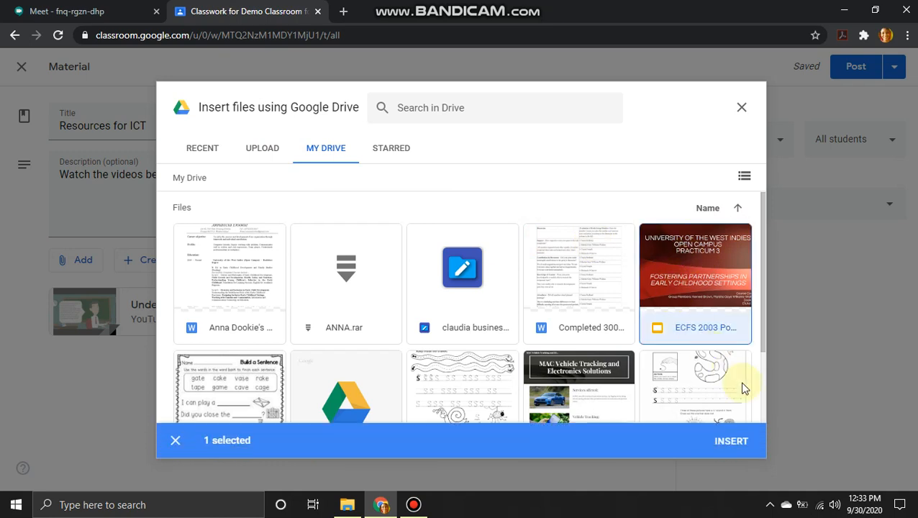
pyautogui.click(206, 147)
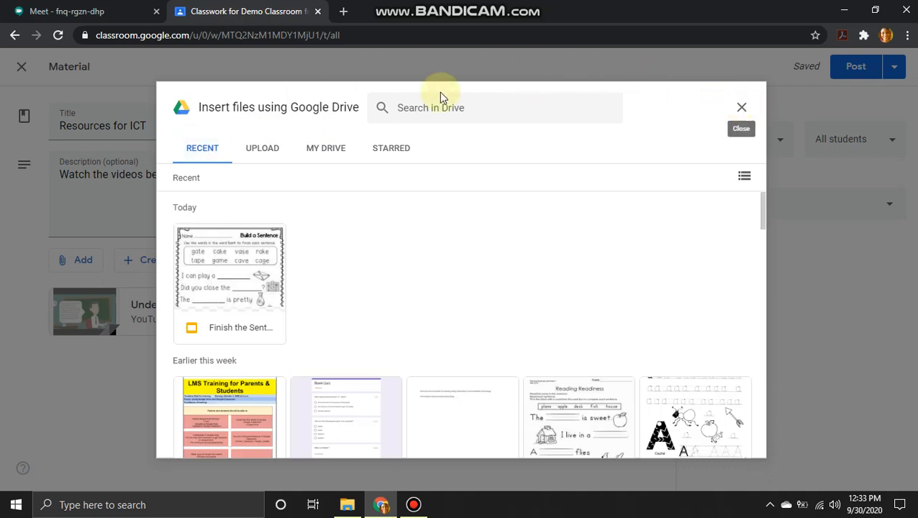
pyautogui.click(741, 107)
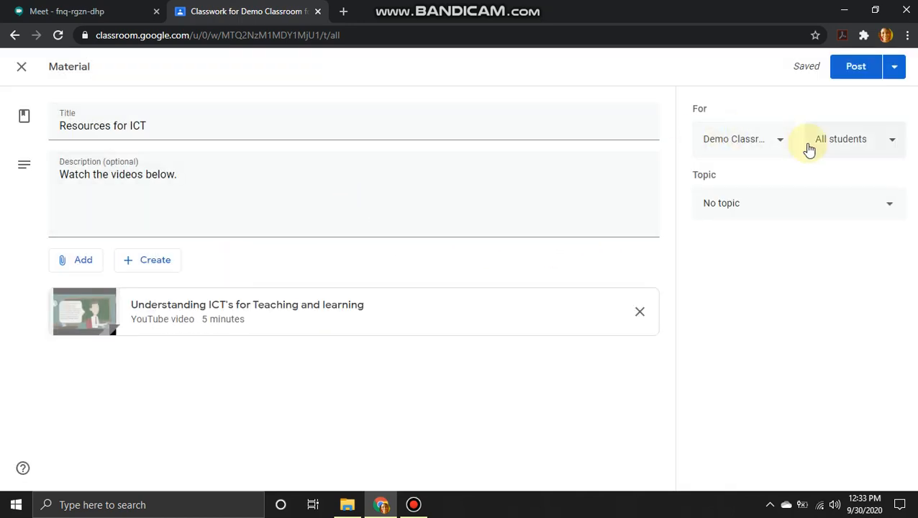
# - Check the class and student recipients, set the topic to Information Technology, and show posting options
pyautogui.click(885, 144)
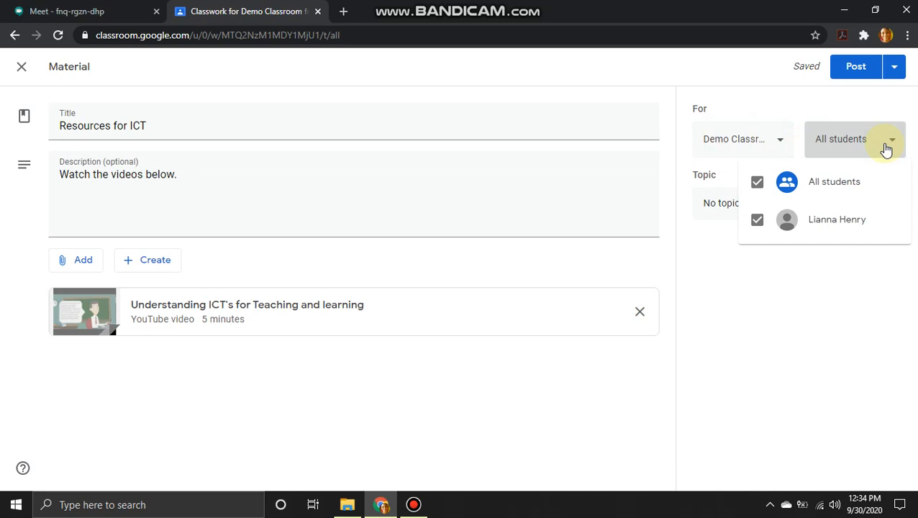
pyautogui.click(884, 147)
pyautogui.click(780, 143)
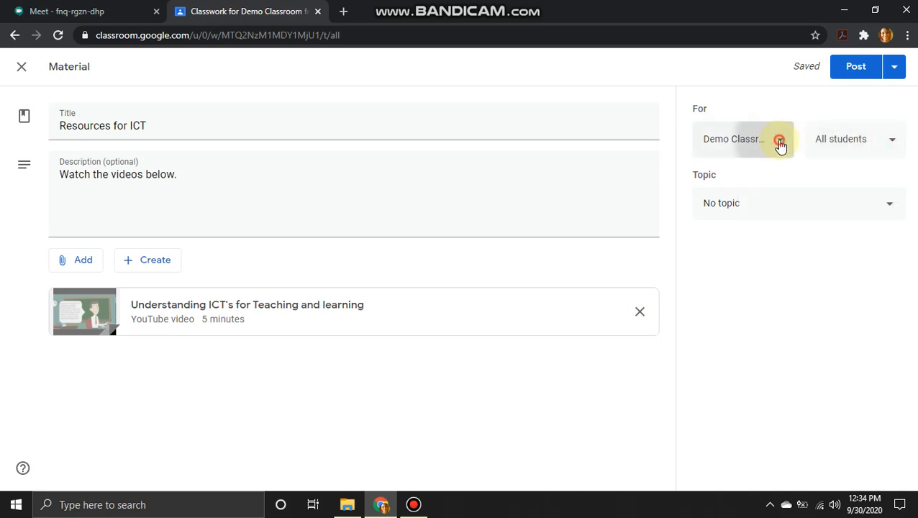
pyautogui.click(780, 144)
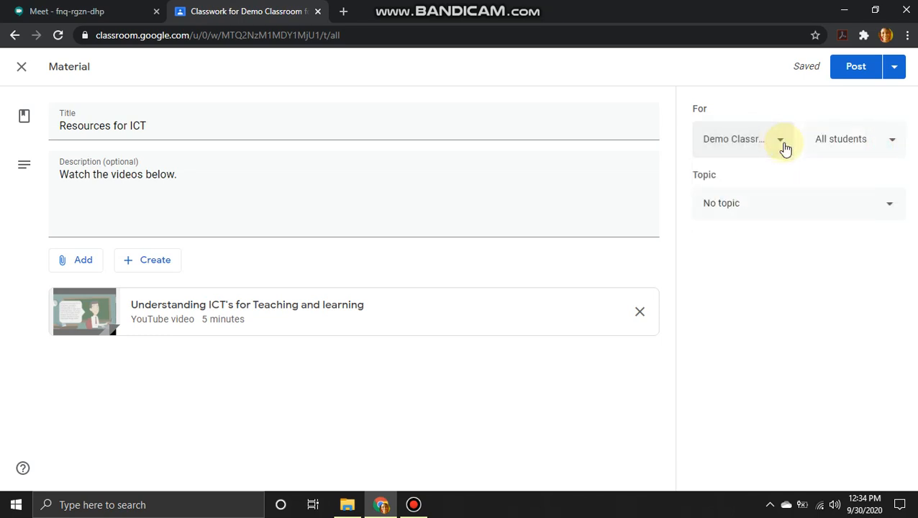
pyautogui.click(891, 207)
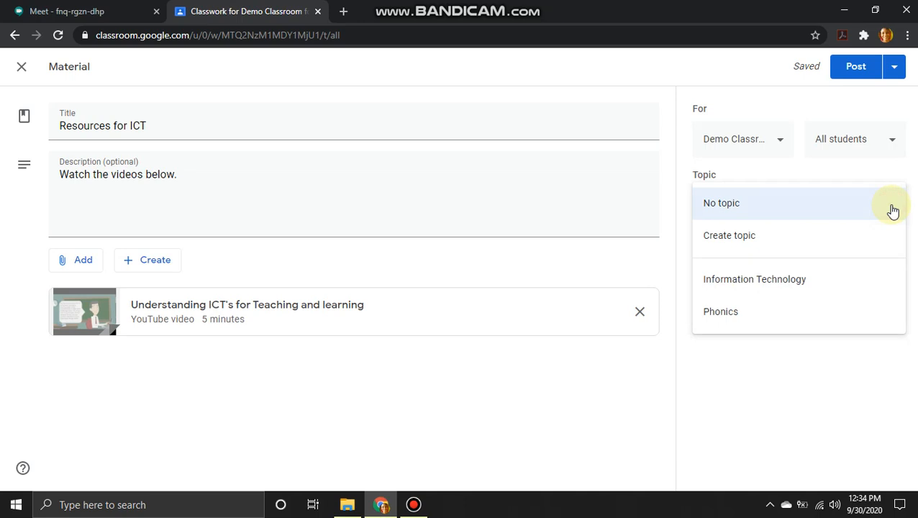
pyautogui.click(794, 291)
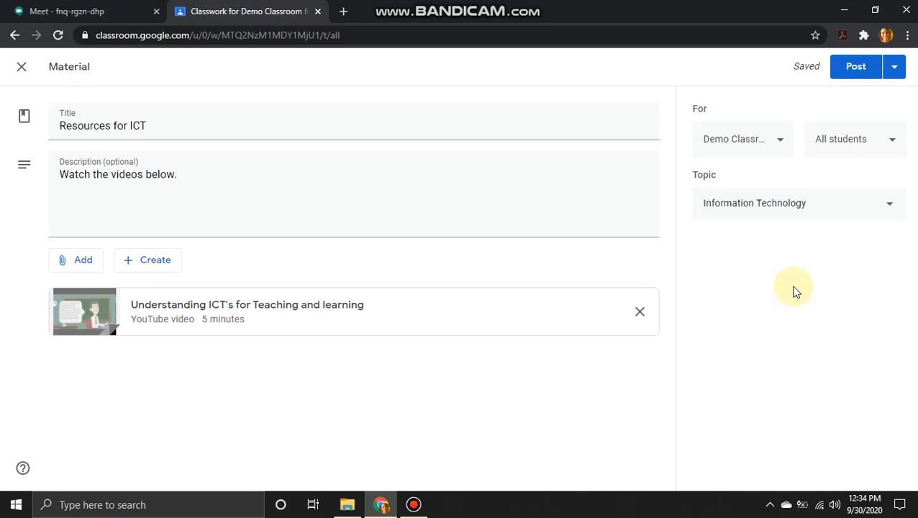
pyautogui.click(896, 66)
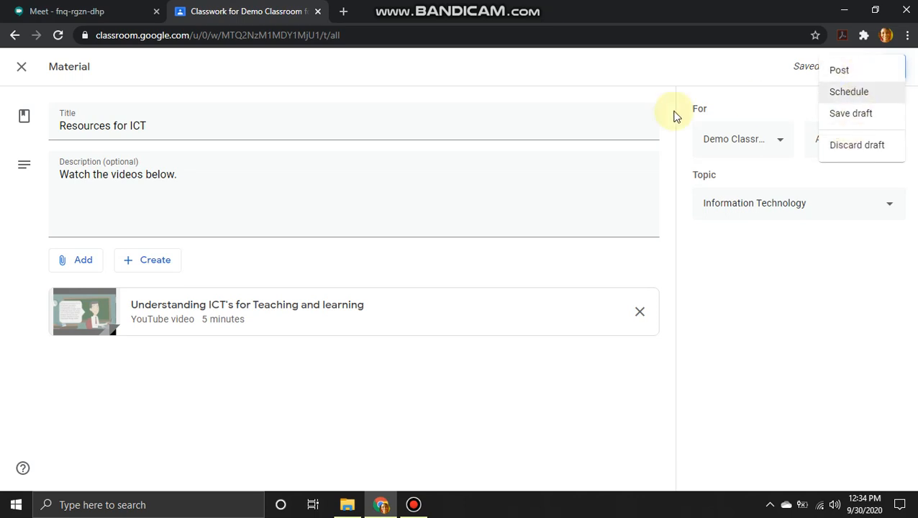
# - Post the Resources for ICT material to the class immediately
pyautogui.click(868, 72)
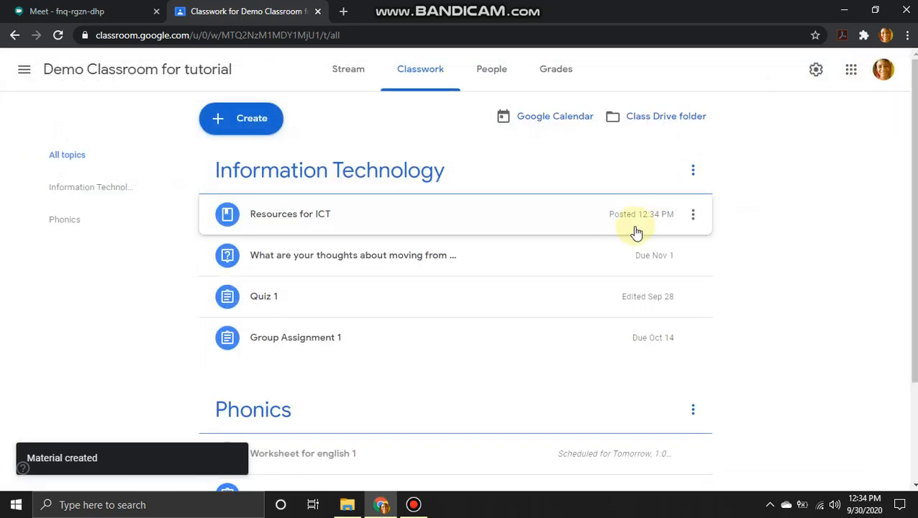
pyautogui.moveTo(523, 9)
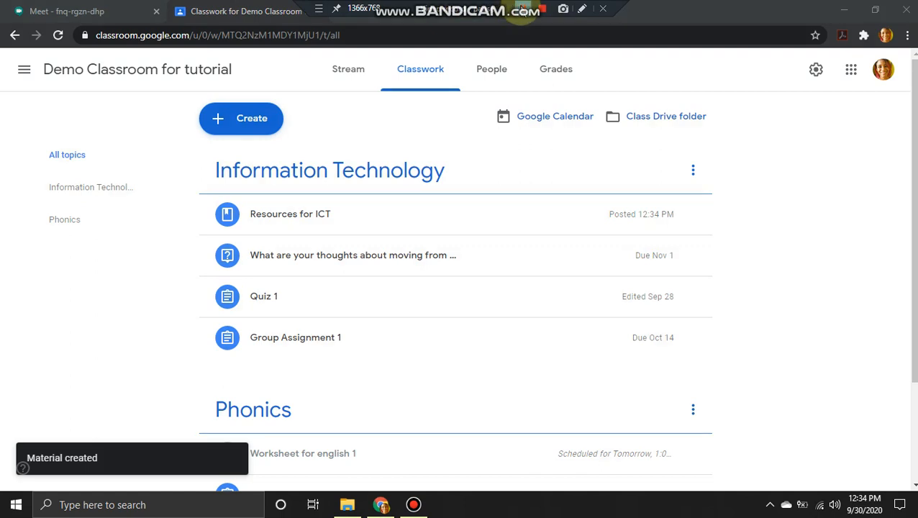